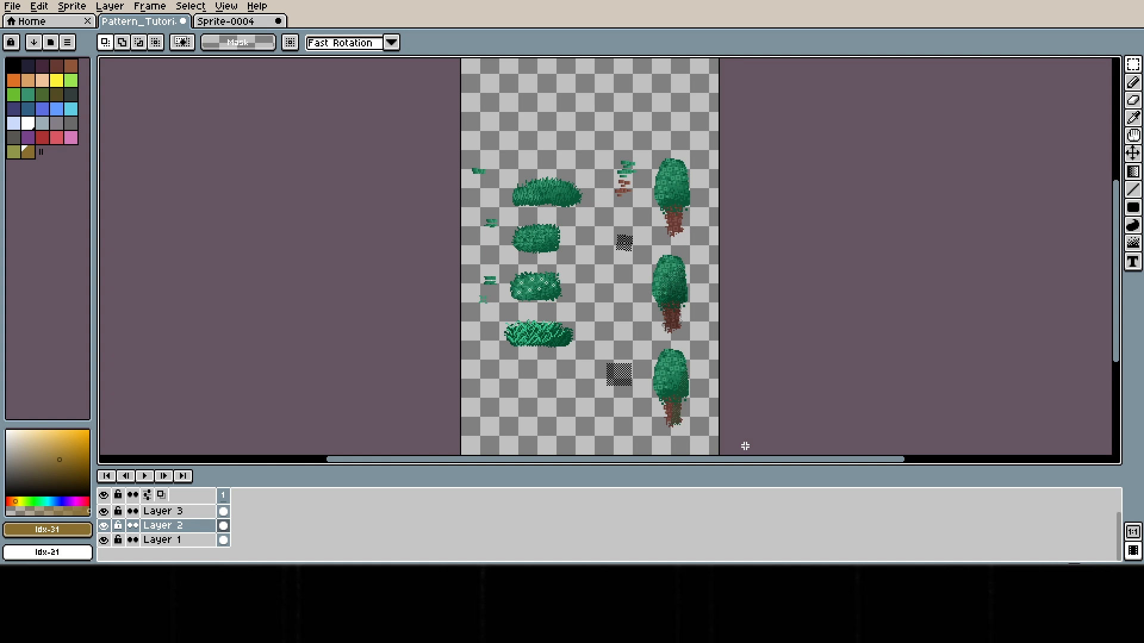
- Switch to Sprite-0004 and draw three short black grass blades fanning outward with the 1 px Pencil tool
key("ctrl+Tab")
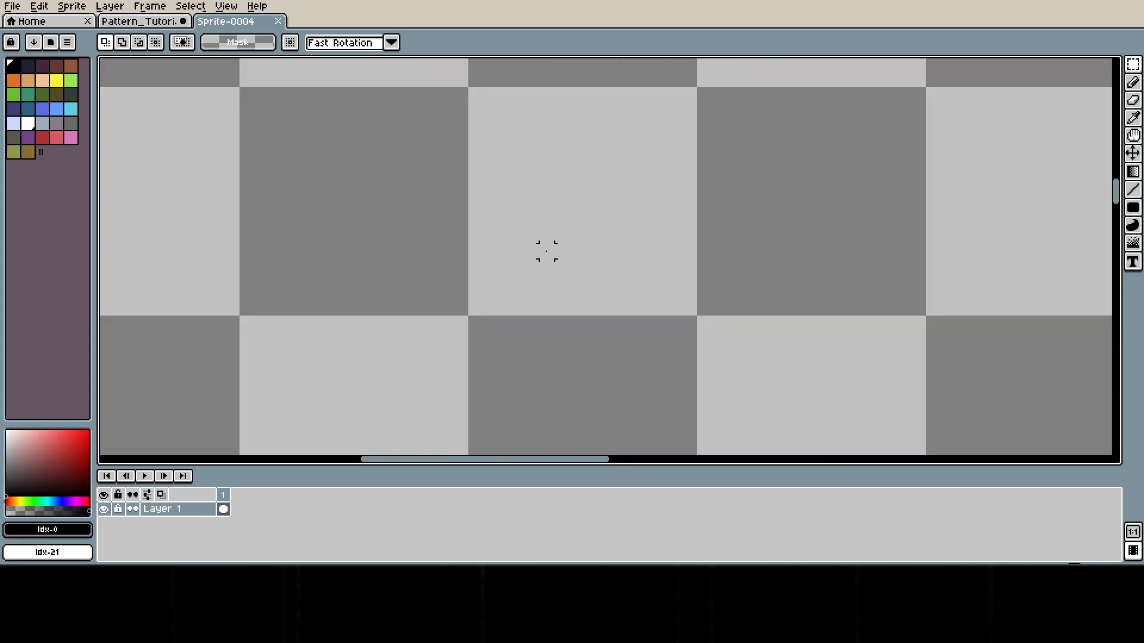
left_click(1133, 82)
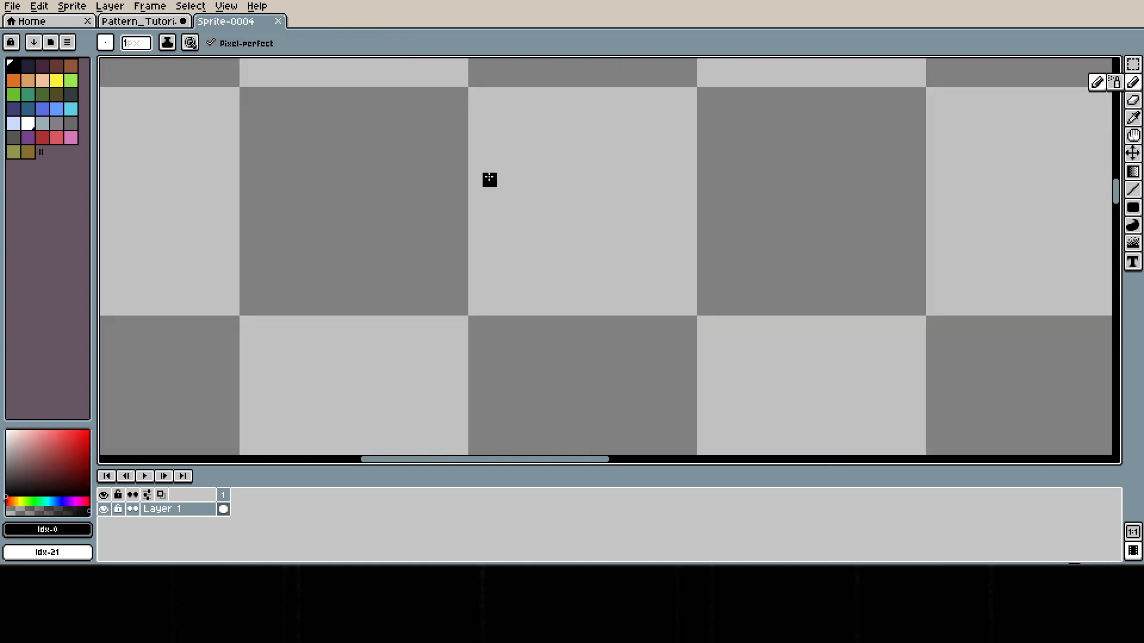
left_click_drag(489, 179, 511, 177)
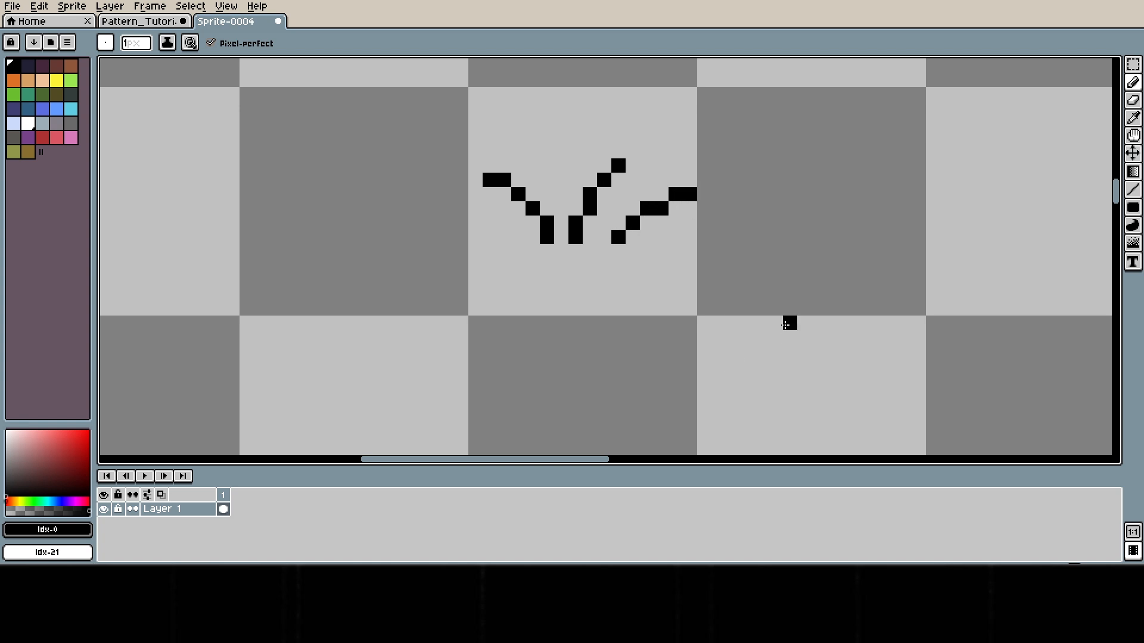
- Select the three black blades and turn them into a custom brush for the Spray tool, with the brush mode set to Paint brush
key("m")
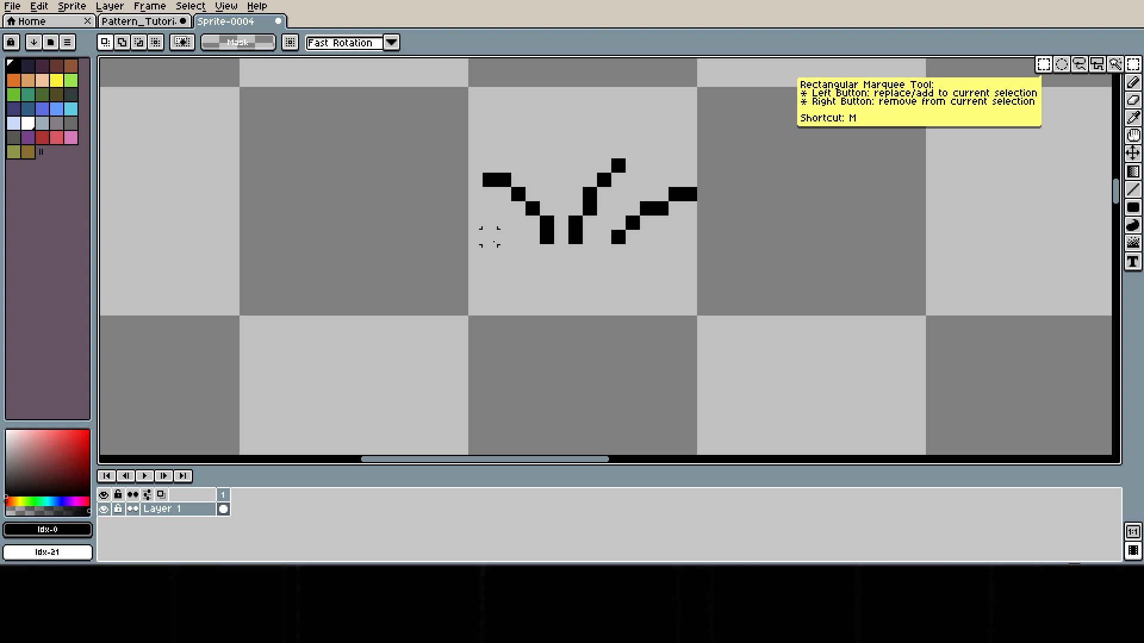
mouse_move(490, 237)
left_mouse_down()
mouse_move(620, 167)
mouse_move(692, 164)
left_mouse_up()
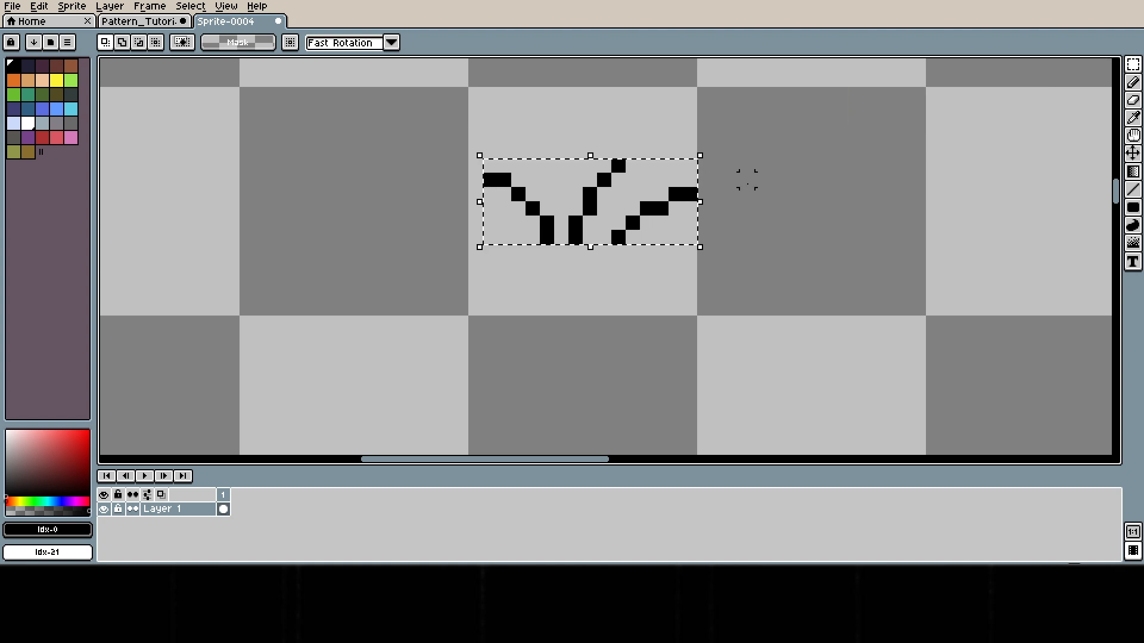
key("shift+b")
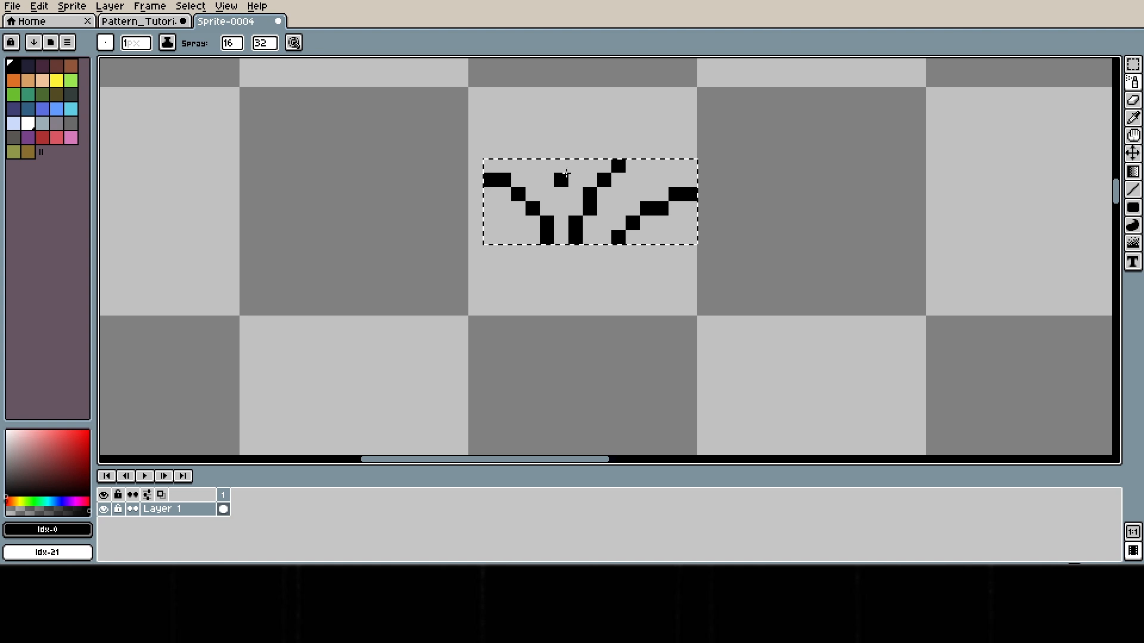
key("ctrl+b")
scroll(635, 134, "down", 2)
left_click_drag(629, 129, 593, 181)
scroll(593, 179, "up", 2)
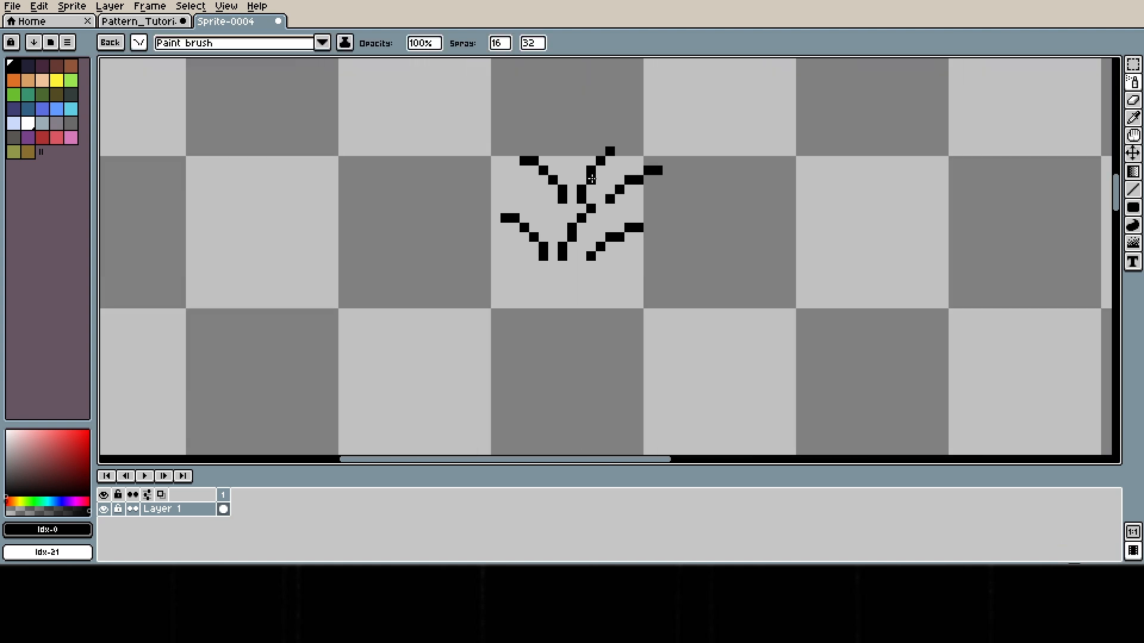
left_click_drag(649, 152, 615, 194)
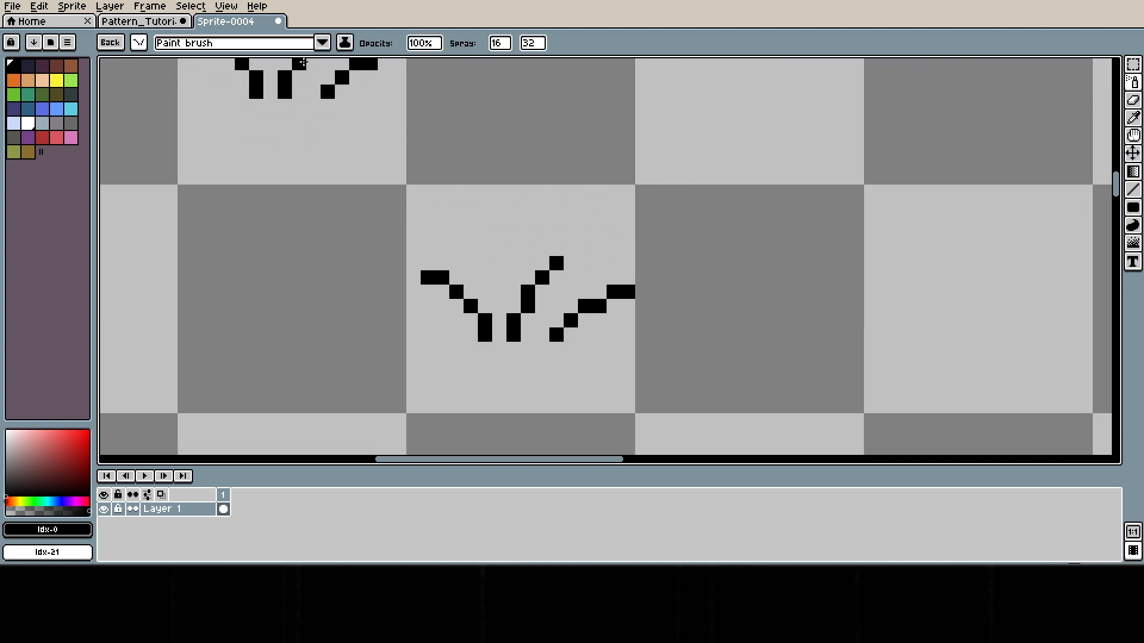
left_click(322, 43)
left_click(237, 89)
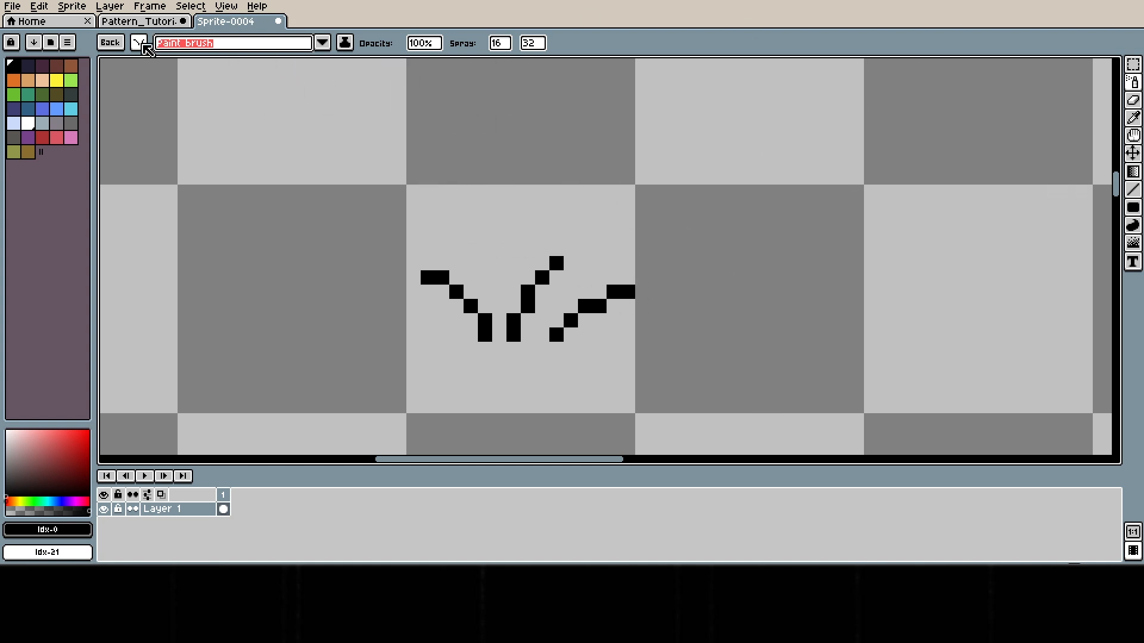
- Starting from the palette's teal green, add two darker greens to the palette, 155° 92,32 and 155° 85,40
left_click(28, 94)
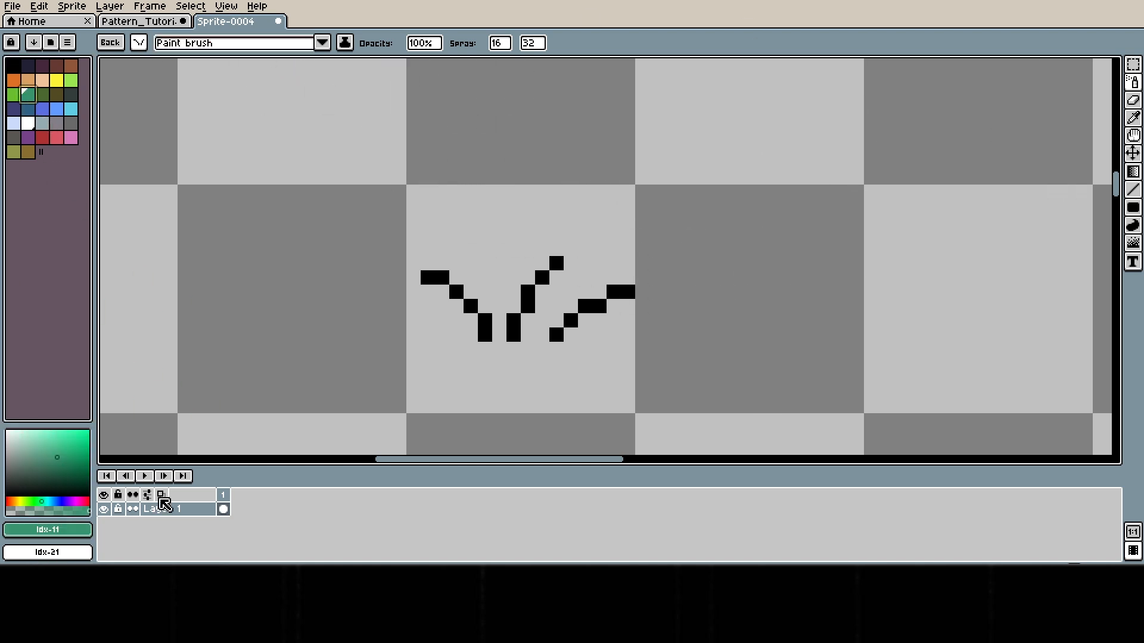
left_click_drag(86, 475, 82, 468)
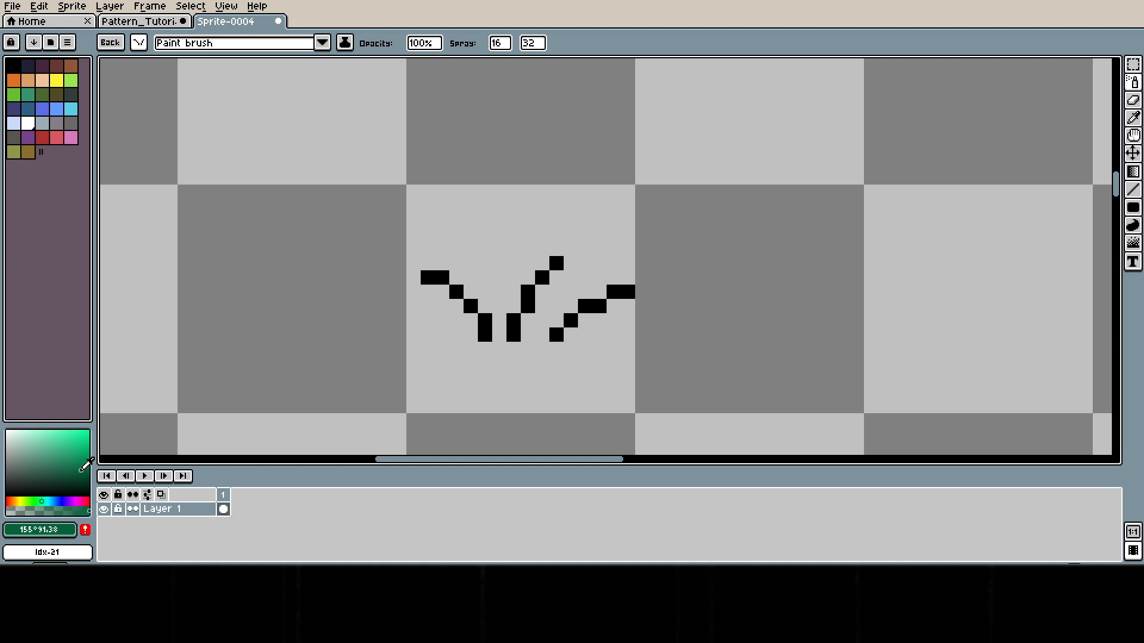
left_click(86, 529)
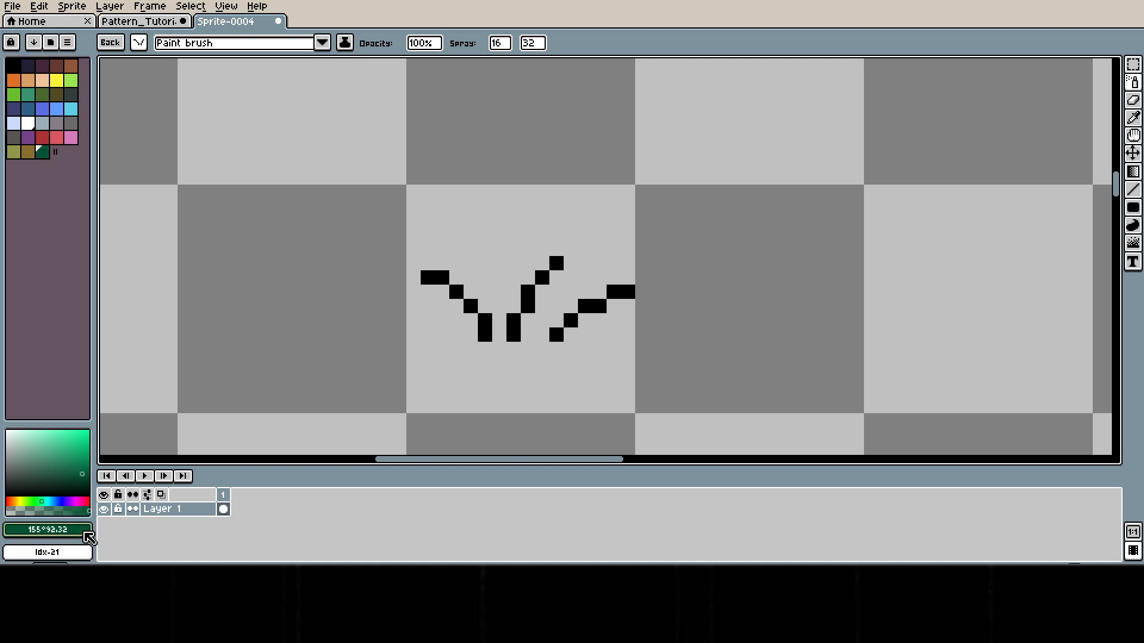
left_click(77, 470)
left_click(87, 530)
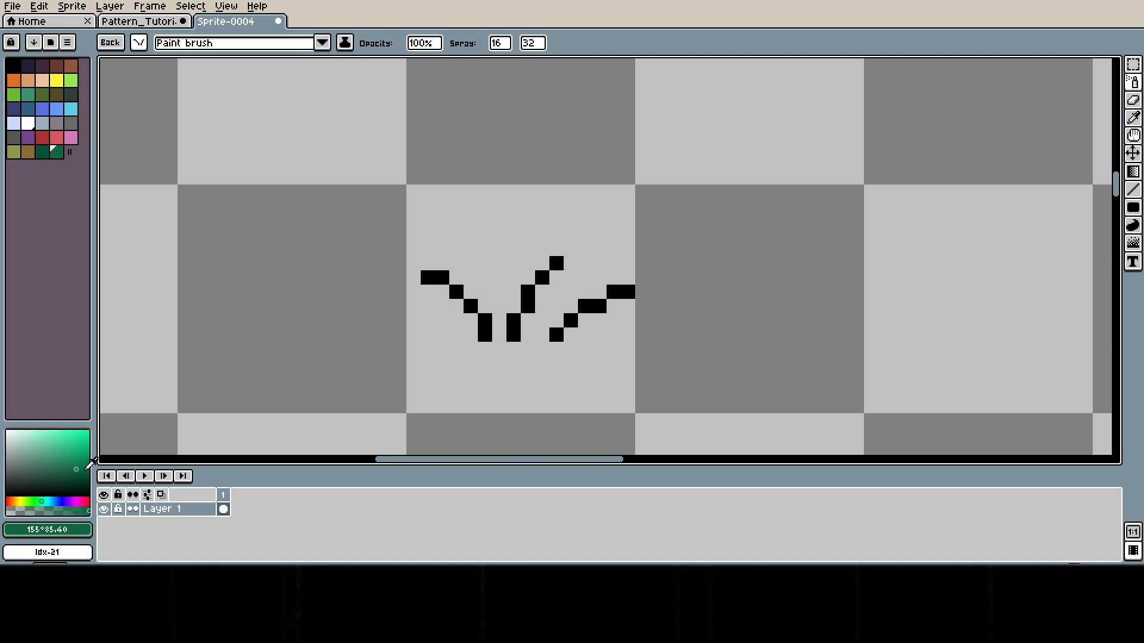
- Add three progressively lighter greens to the palette: 155° 75,49, 155° 65,60 and 155° 55,74
left_click(68, 463)
left_click(86, 529)
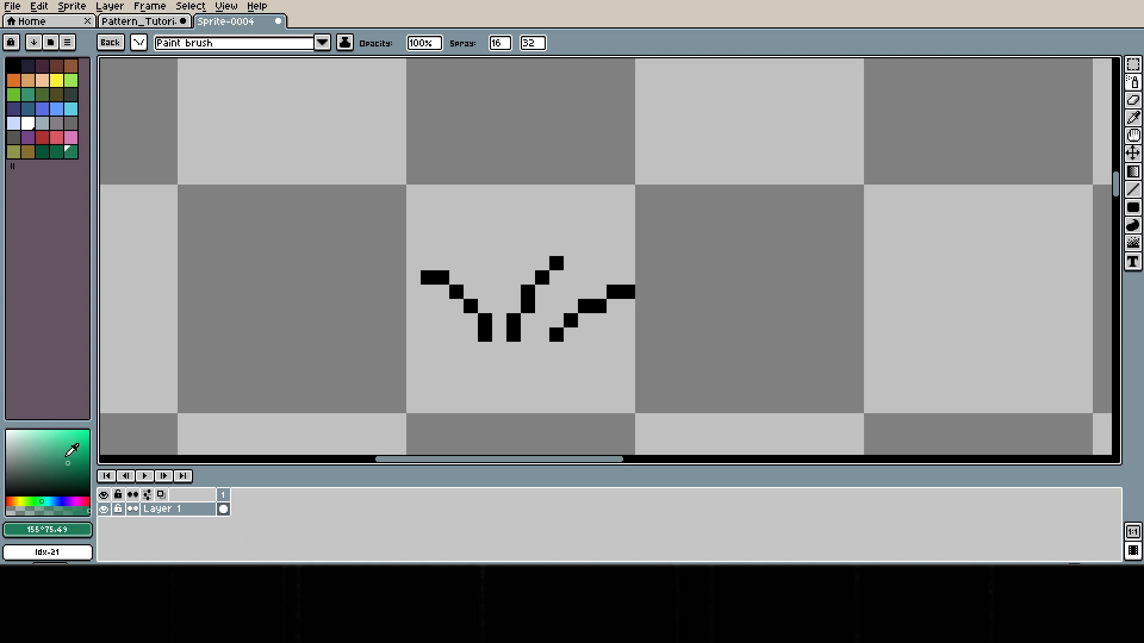
left_click(59, 455)
left_click(86, 530)
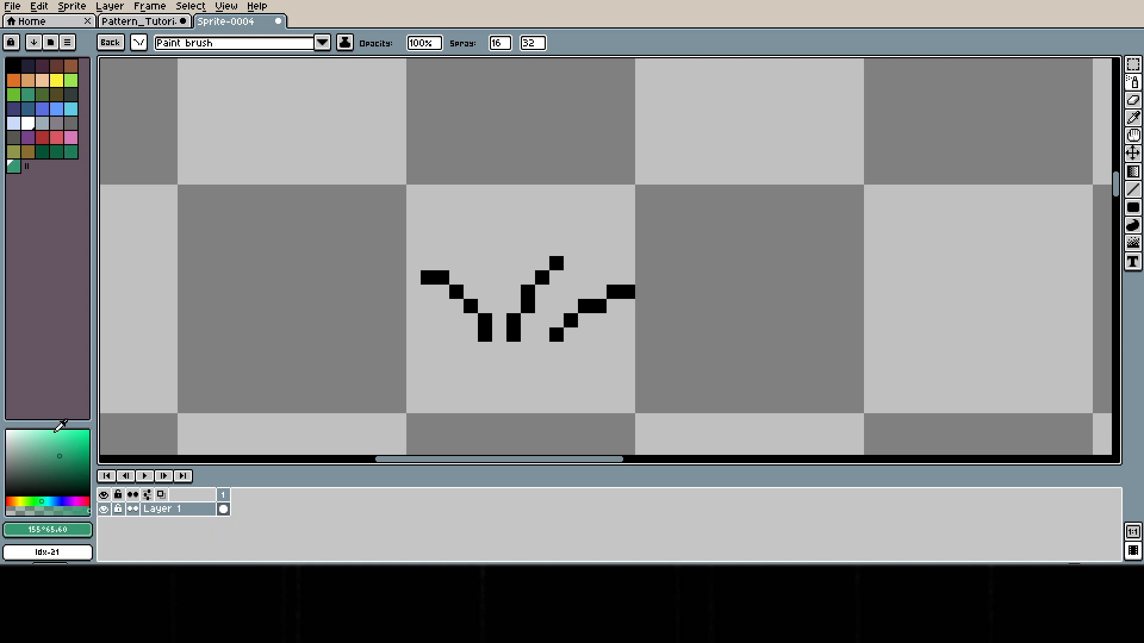
left_click(52, 449)
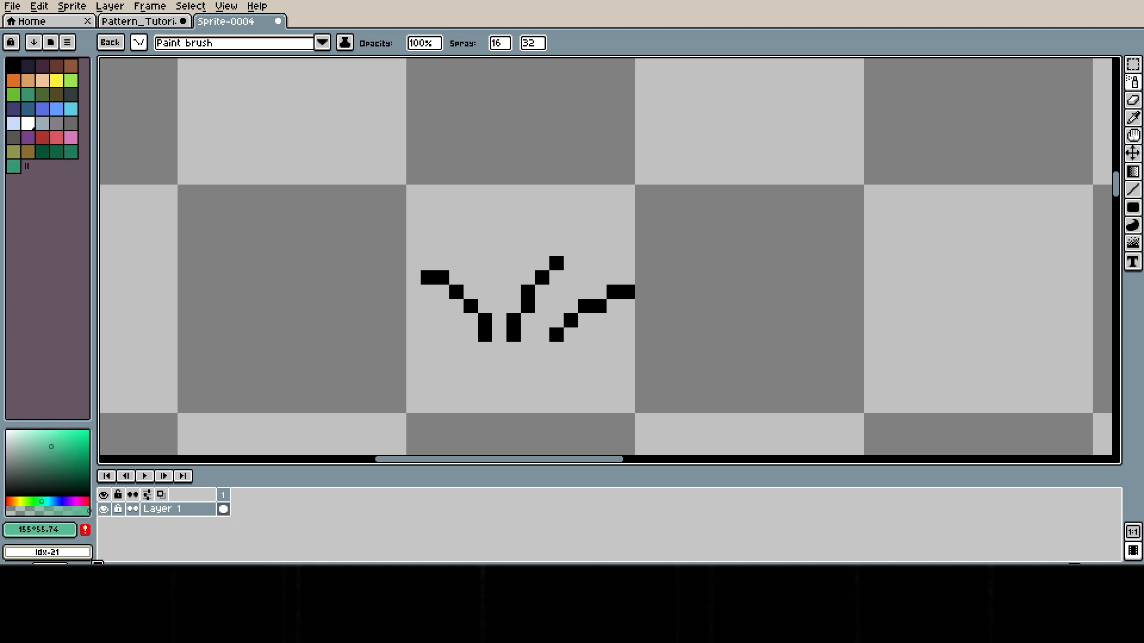
left_click(86, 529)
- Choose the darkest added green (Idx-32) as the foreground colour for the custom brush
left_click_drag(643, 213, 356, 312)
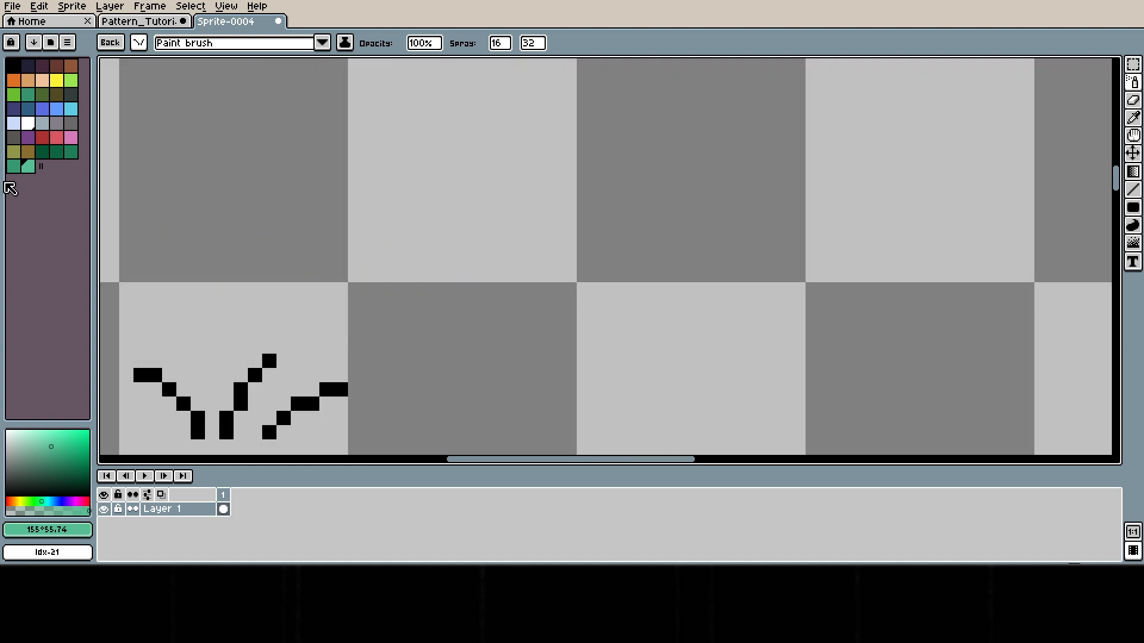
left_click(43, 152)
scroll(596, 226, "down", 2)
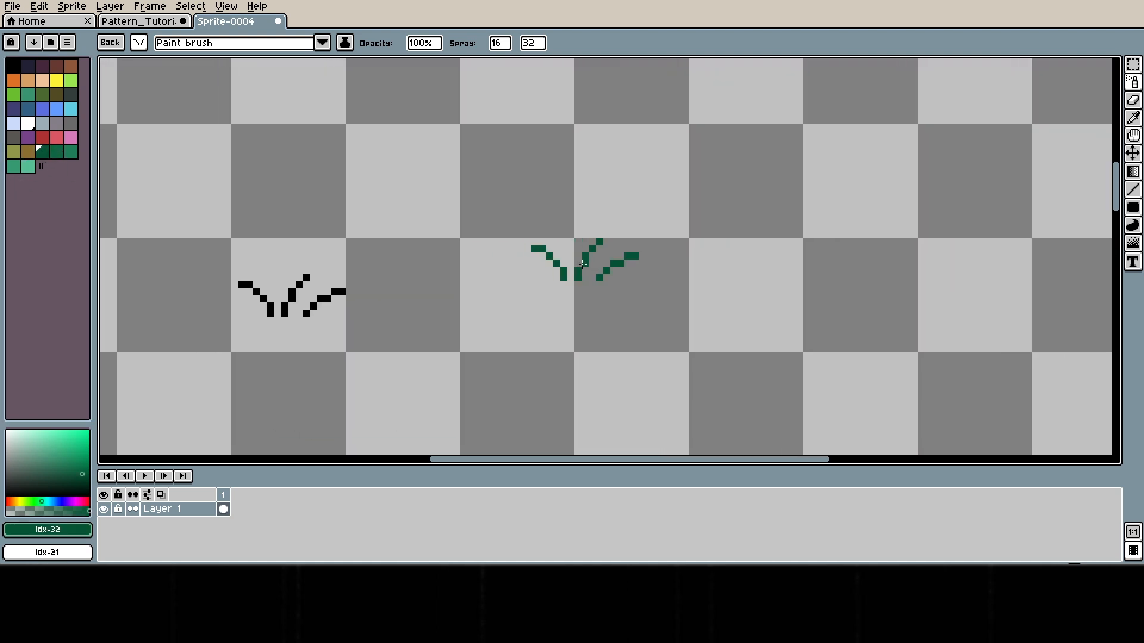
mouse_move(582, 255)
left_mouse_down()
mouse_move(569, 237)
mouse_move(768, 238)
mouse_move(547, 225)
left_mouse_up()
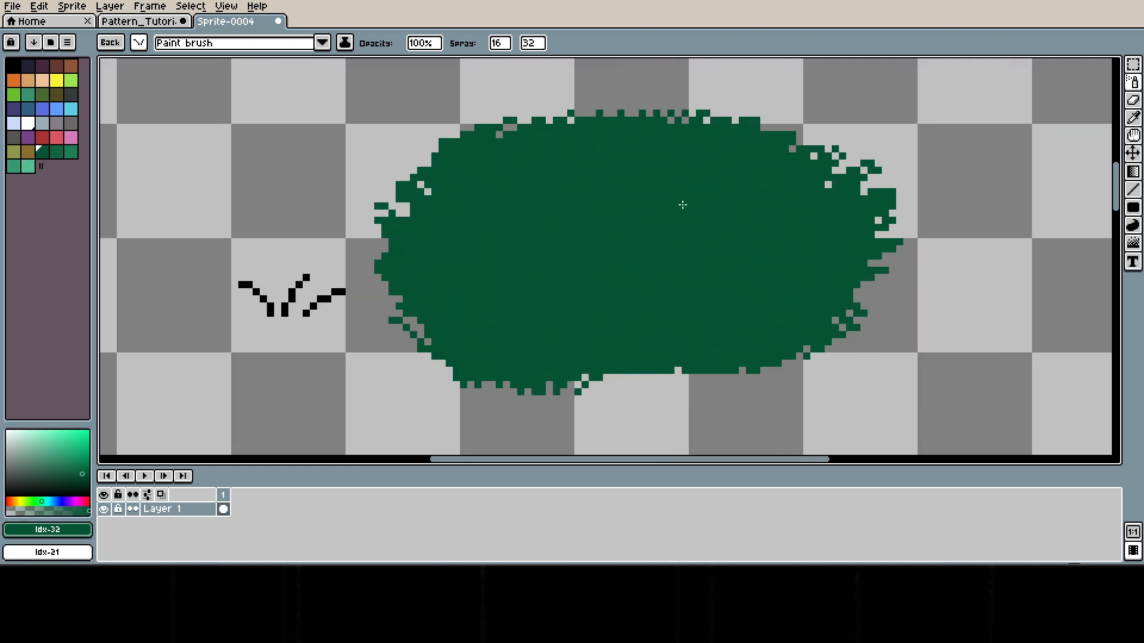
scroll(683, 205, "down", 1)
left_click_drag(699, 220, 635, 217)
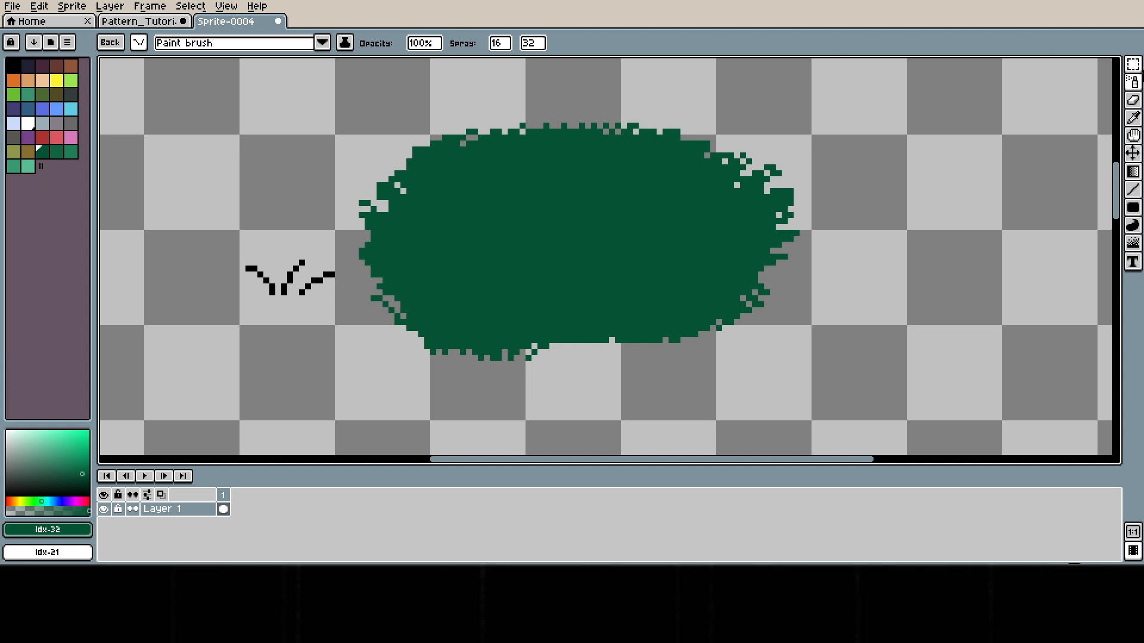
key("ctrl+z")
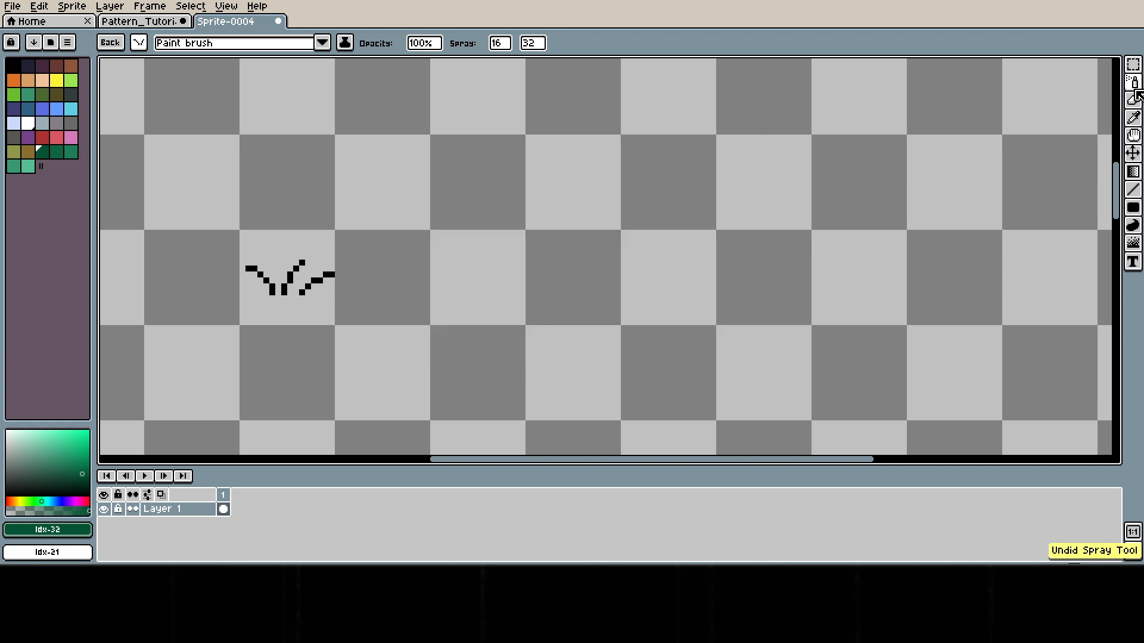
- With the Pencil and the grass brush, paint a solid dark green oval bush beside the blades and roughen its outline with stray blades
left_click(1135, 84)
left_click(1097, 85)
mouse_move(463, 271)
left_mouse_down()
mouse_move(471, 245)
mouse_move(618, 263)
mouse_move(465, 256)
mouse_move(619, 280)
mouse_move(498, 279)
left_mouse_up()
mouse_move(449, 212)
left_mouse_down()
mouse_move(633, 191)
mouse_move(678, 172)
mouse_move(481, 154)
mouse_move(422, 198)
mouse_move(417, 128)
mouse_move(661, 158)
mouse_move(637, 113)
mouse_move(429, 145)
mouse_move(420, 223)
mouse_move(448, 258)
left_mouse_up()
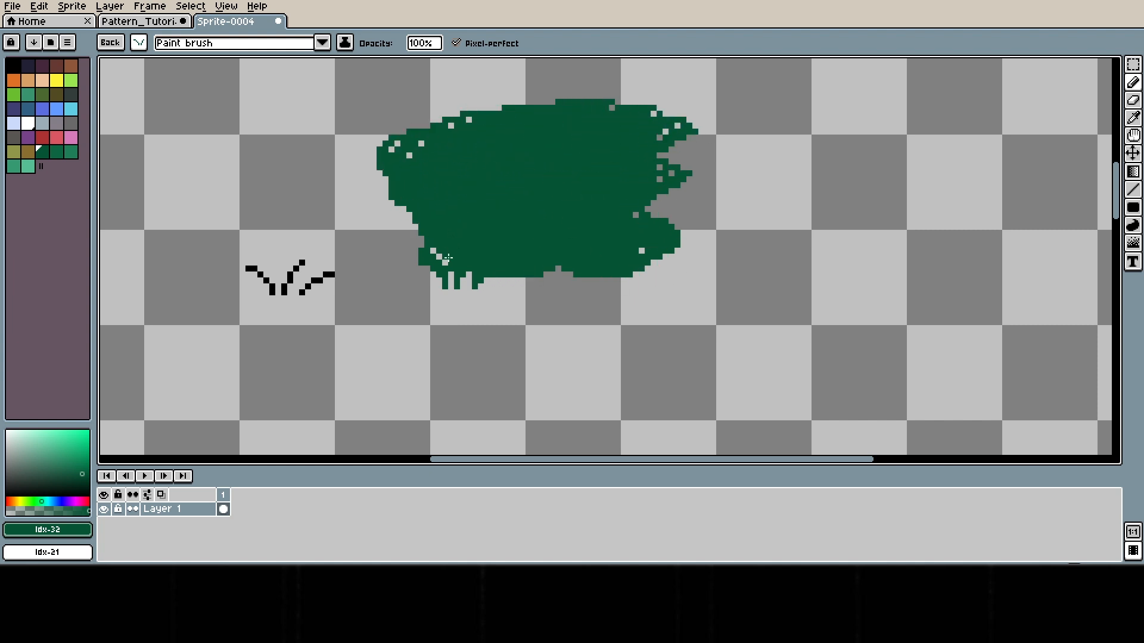
mouse_move(672, 230)
left_mouse_down()
mouse_move(662, 147)
mouse_move(674, 139)
mouse_move(690, 153)
mouse_move(637, 261)
mouse_move(452, 254)
mouse_move(518, 291)
mouse_move(647, 258)
left_mouse_up()
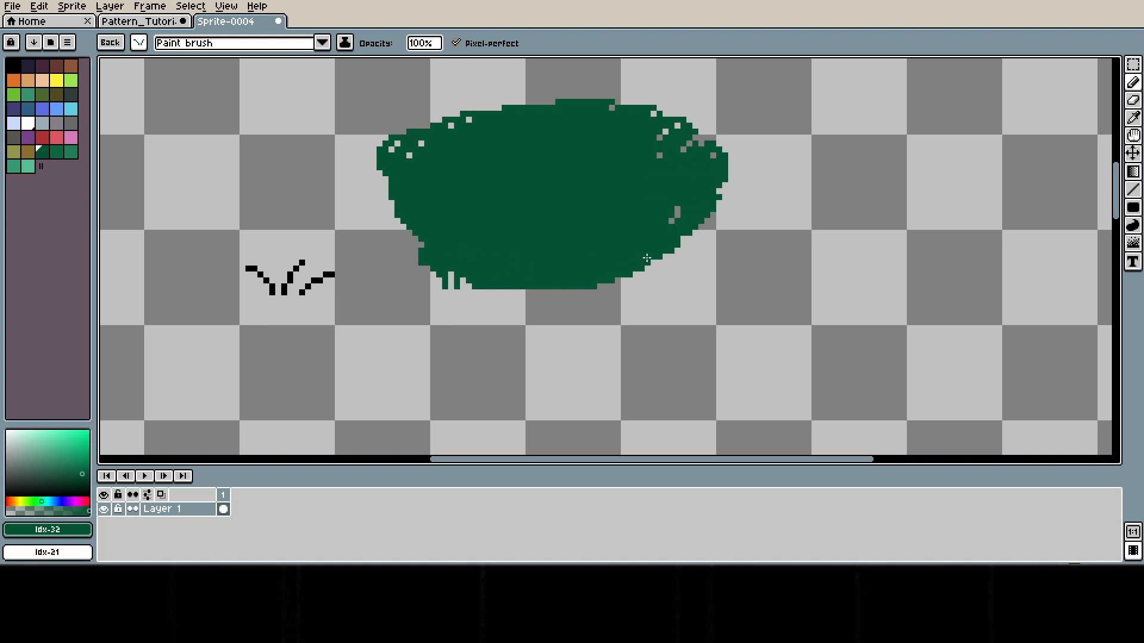
mouse_move(691, 188)
left_mouse_down()
mouse_move(466, 127)
mouse_move(403, 224)
mouse_move(424, 244)
mouse_move(385, 159)
mouse_move(398, 137)
mouse_move(604, 103)
mouse_move(709, 123)
mouse_move(719, 196)
mouse_move(707, 224)
mouse_move(592, 285)
left_mouse_up()
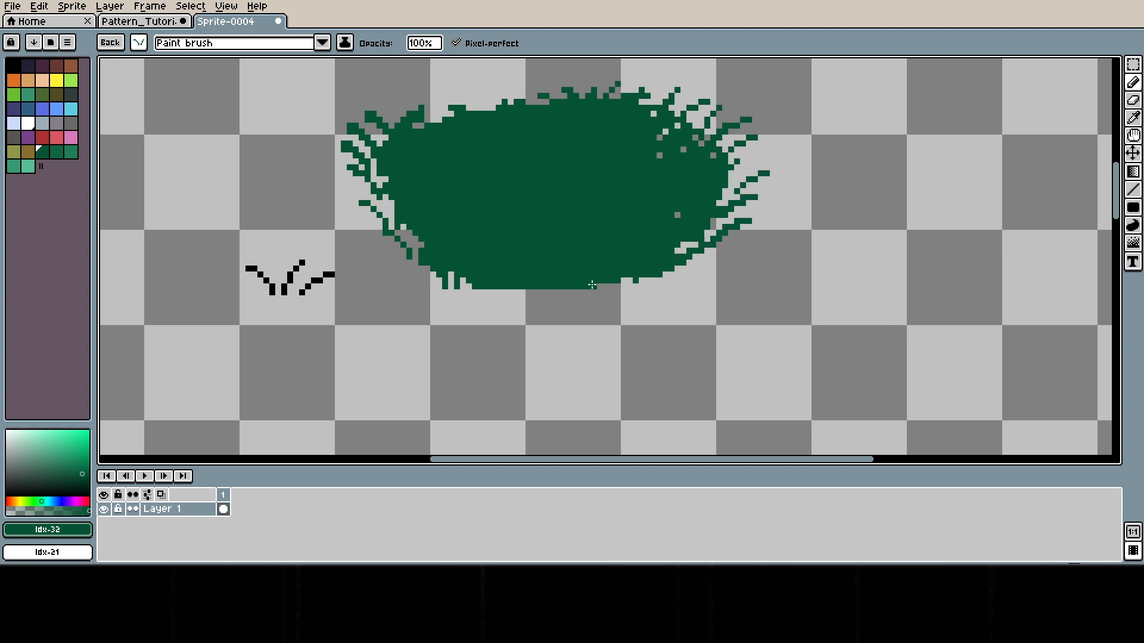
mouse_move(446, 271)
left_mouse_down()
mouse_move(410, 236)
mouse_move(413, 191)
mouse_move(458, 107)
mouse_move(509, 91)
mouse_move(559, 105)
mouse_move(659, 97)
mouse_move(707, 171)
left_mouse_up()
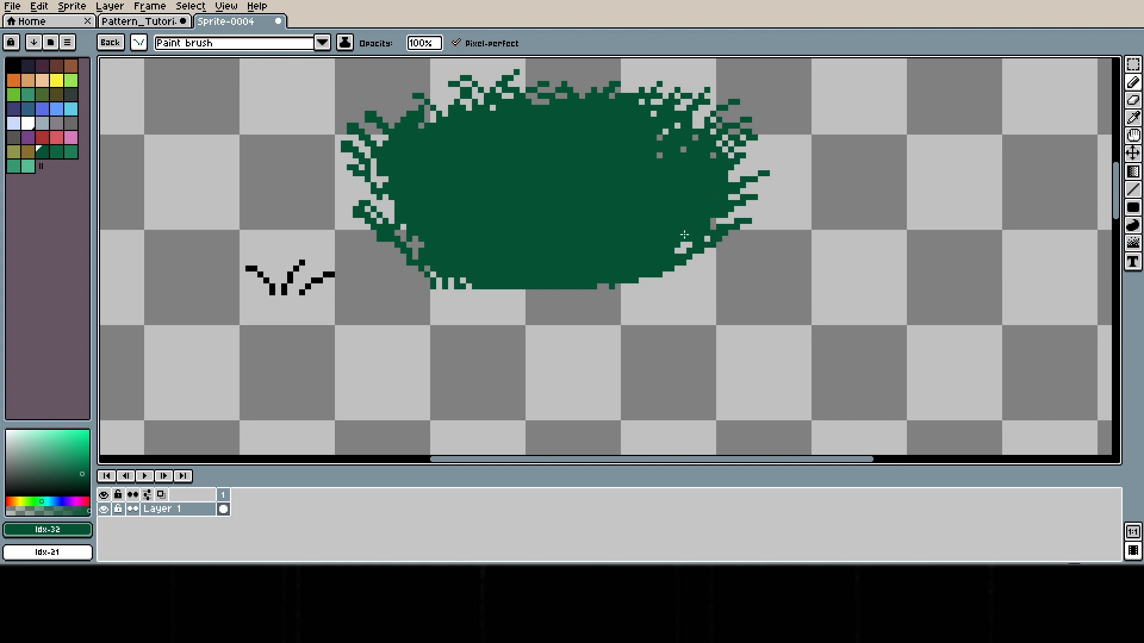
- Texture the bush with the second-darkest green (Idx-33), leaving patches of the base and the lower right side dark
left_click(57, 153)
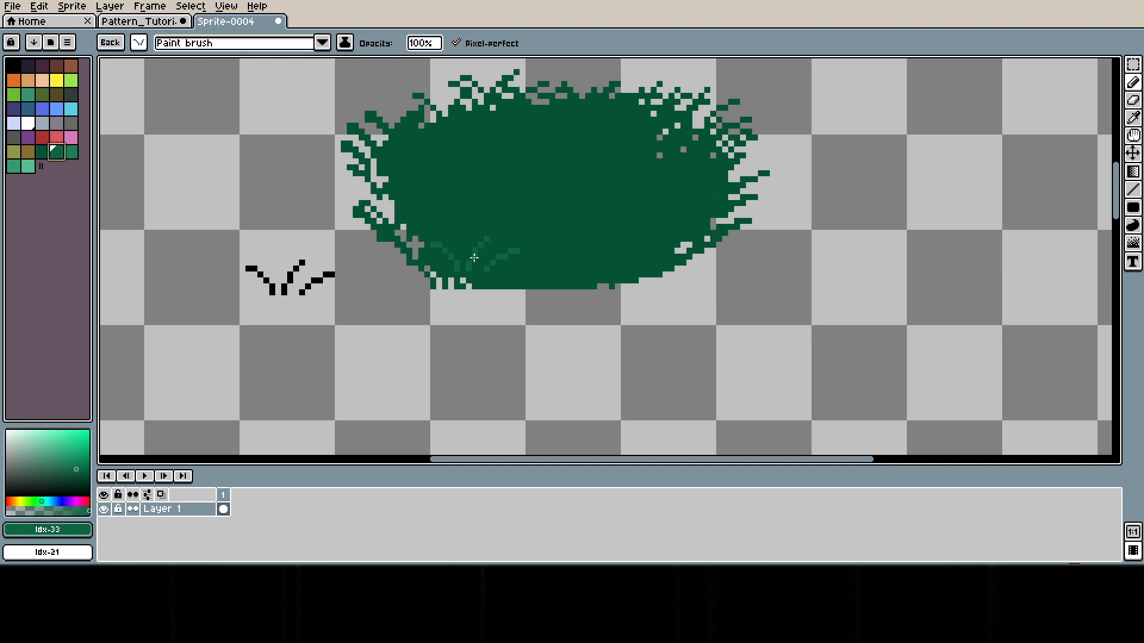
mouse_move(431, 229)
left_mouse_down()
mouse_move(422, 185)
mouse_move(437, 152)
mouse_move(614, 125)
mouse_move(560, 106)
mouse_move(447, 104)
mouse_move(631, 96)
mouse_move(675, 132)
mouse_move(625, 163)
mouse_move(556, 160)
mouse_move(510, 194)
mouse_move(520, 228)
mouse_move(489, 171)
mouse_move(532, 277)
mouse_move(566, 247)
mouse_move(557, 207)
mouse_move(568, 166)
mouse_move(648, 194)
mouse_move(733, 158)
left_mouse_up()
left_click(636, 201)
left_click(623, 230)
left_click(618, 254)
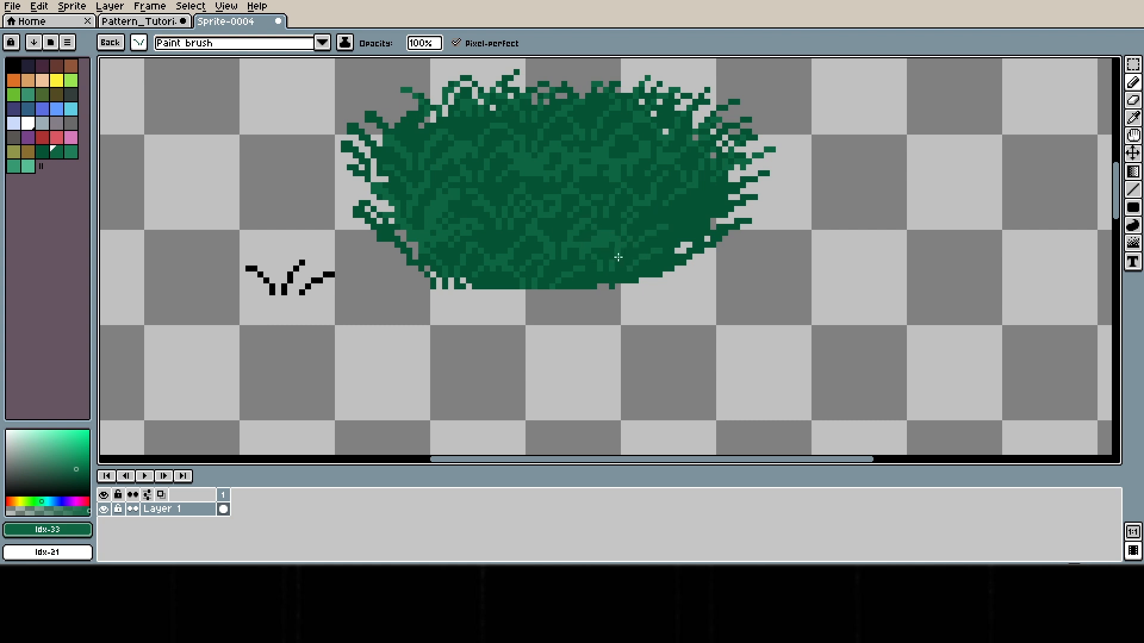
left_click(685, 198)
- Stamp mid-green (Idx-34) grass blades over the bush's left side, top and centre, leaving the lower right edge in shadow
left_click(74, 154)
left_click(449, 256)
left_click(420, 214)
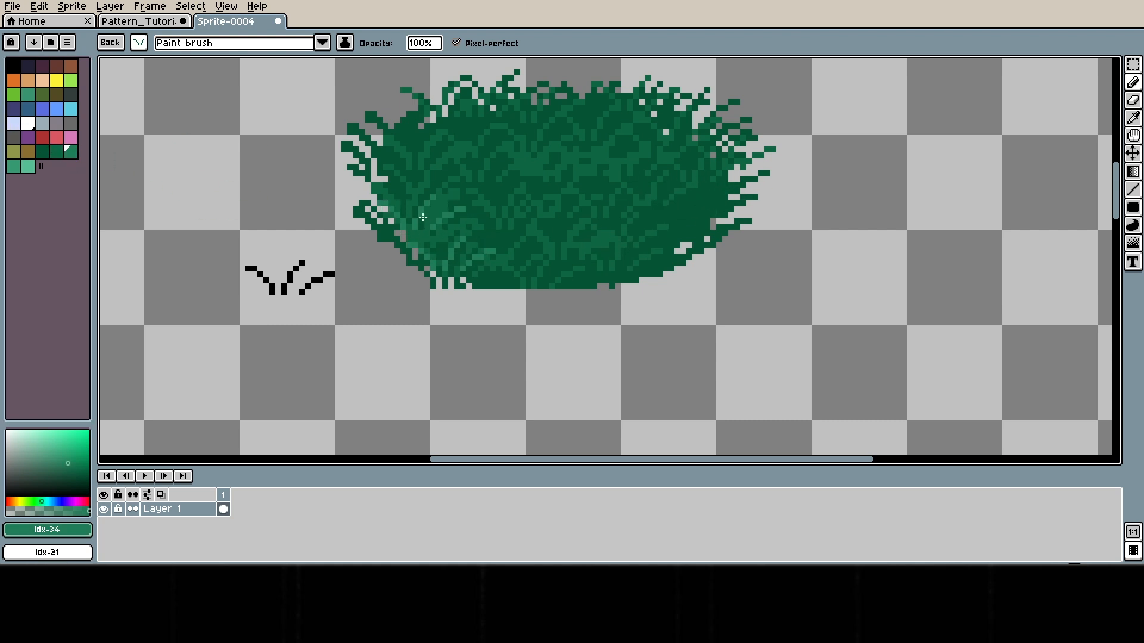
left_click(413, 184)
left_click(441, 161)
left_click(449, 137)
left_click(467, 132)
left_click(496, 107)
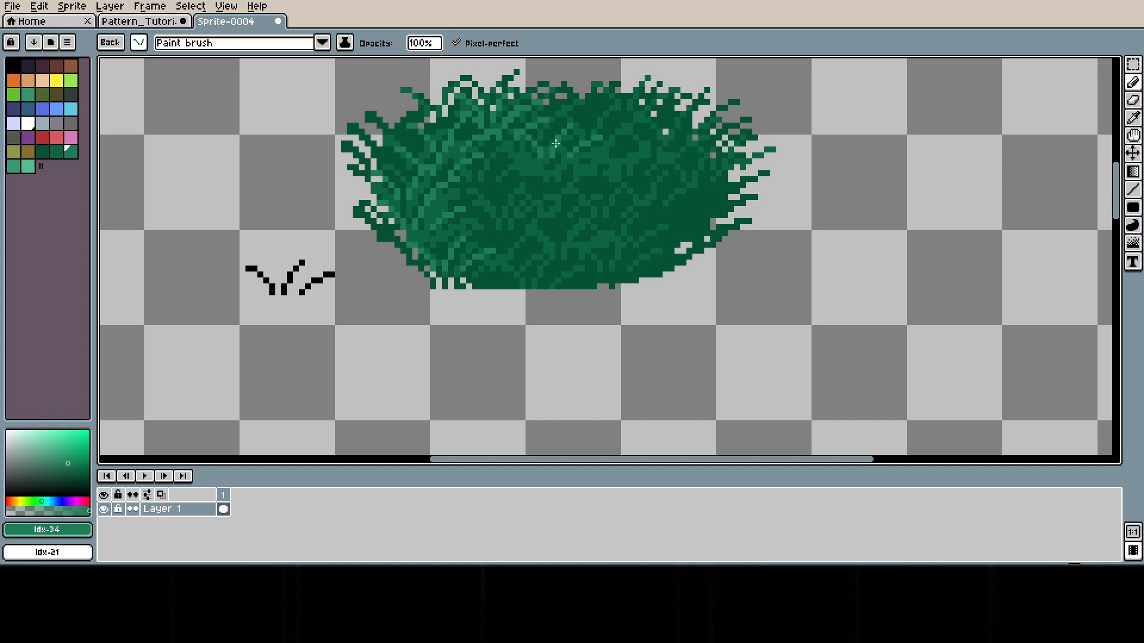
left_click(517, 152)
left_click(516, 170)
left_click(505, 213)
left_click(529, 231)
left_click(570, 200)
left_click(588, 164)
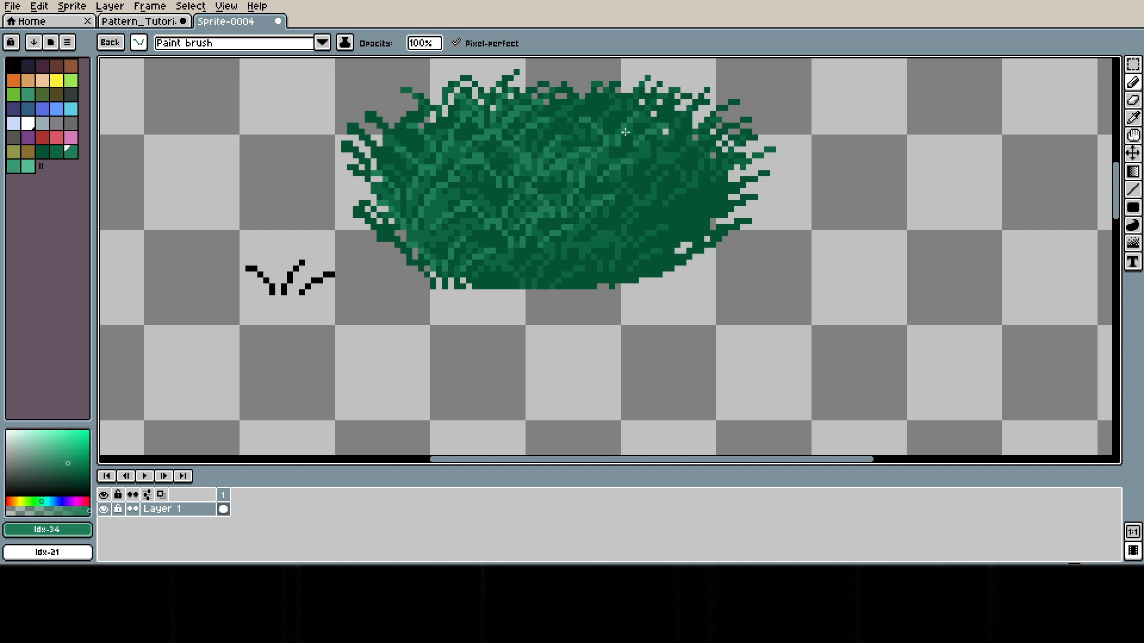
left_click(566, 107)
left_click(598, 99)
left_click(682, 134)
left_click(679, 157)
left_click(638, 212)
left_click(545, 253)
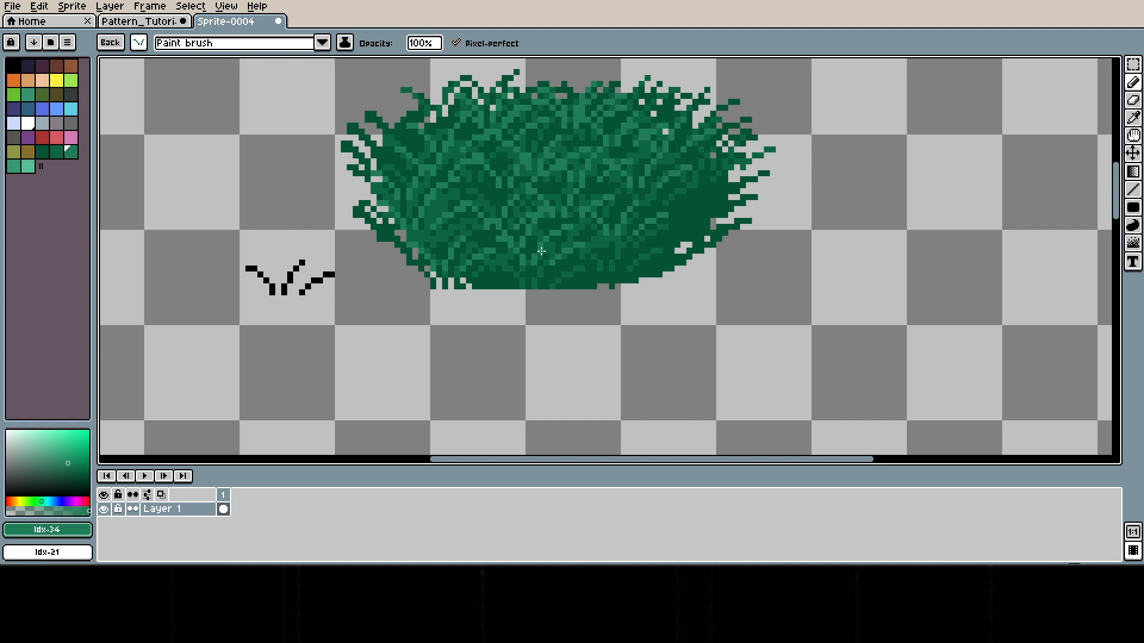
- Stamp lighter green (Idx-35) highlight blades on the bush's left side, along its top and in its centre
left_click(14, 165)
left_click(445, 183)
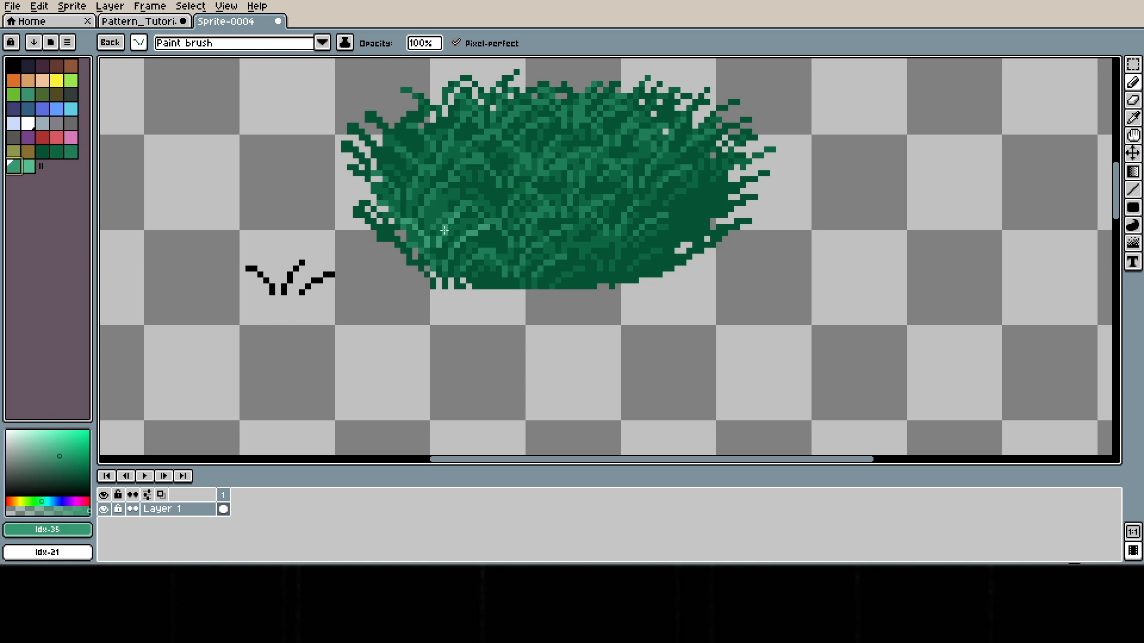
left_click(472, 239)
left_click(415, 231)
left_click(433, 188)
left_click(367, 156)
left_click(400, 152)
left_click(429, 138)
left_click(457, 117)
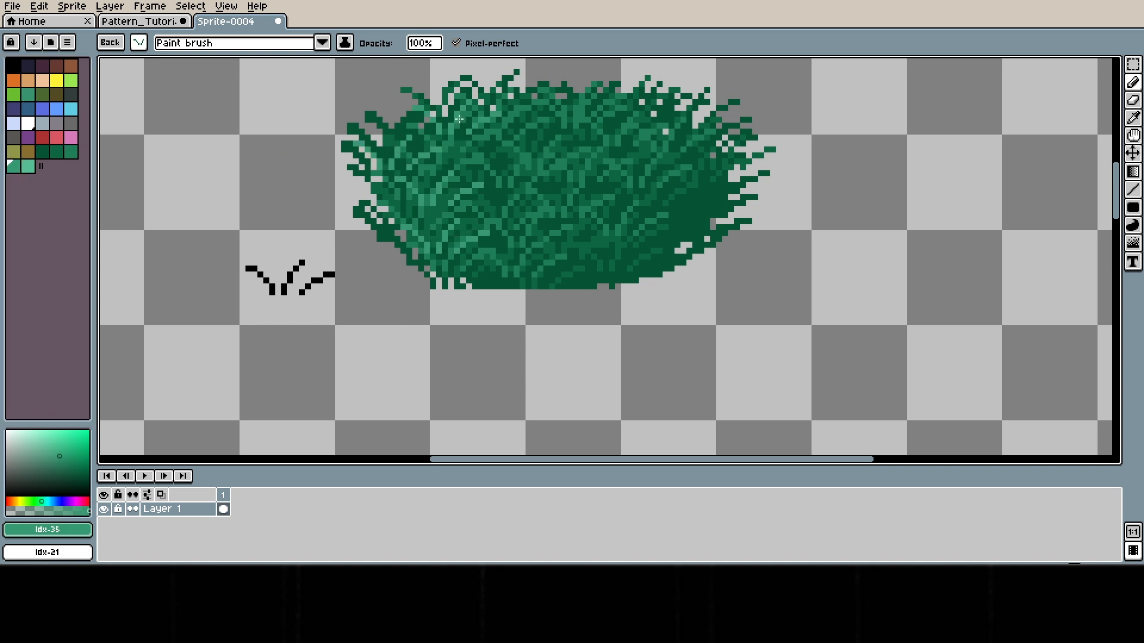
left_click(531, 117)
left_click(517, 157)
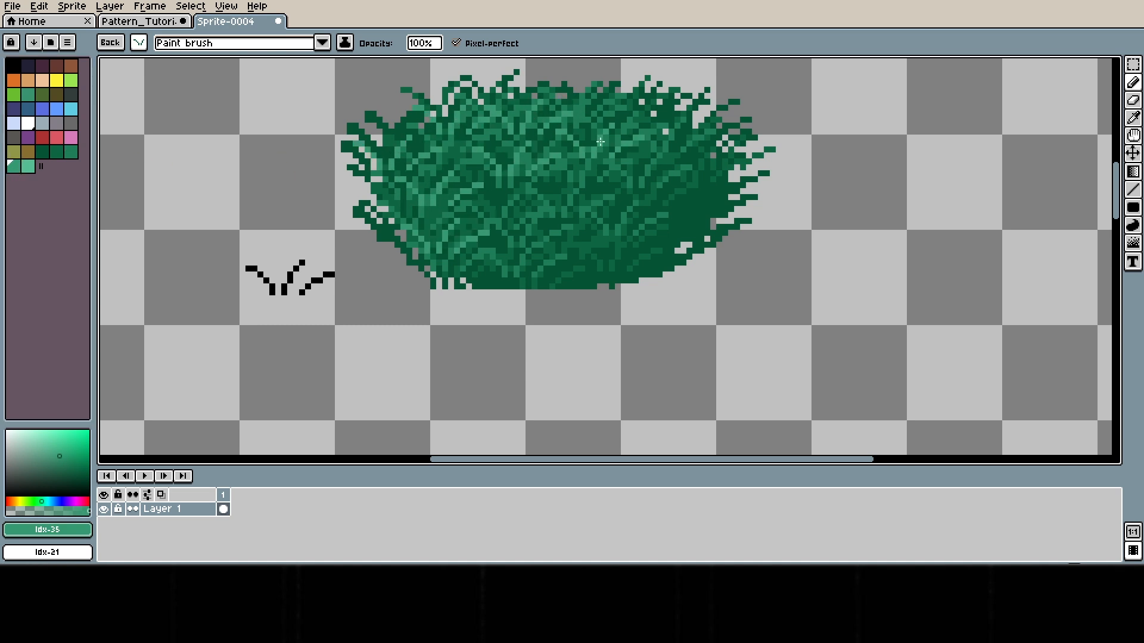
left_click(605, 102)
left_click(505, 203)
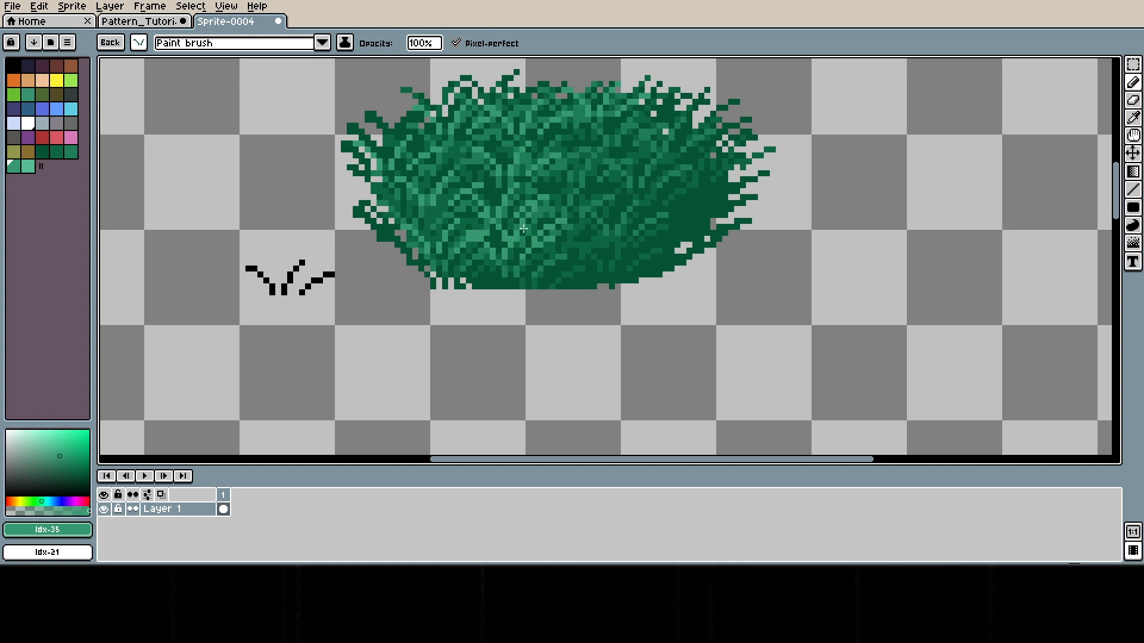
- Add one more Idx-35 tuft at the bush's upper right, and stamp lightest-green (Idx-36) highlight blades over its left side, centre and top edge
left_click(660, 119)
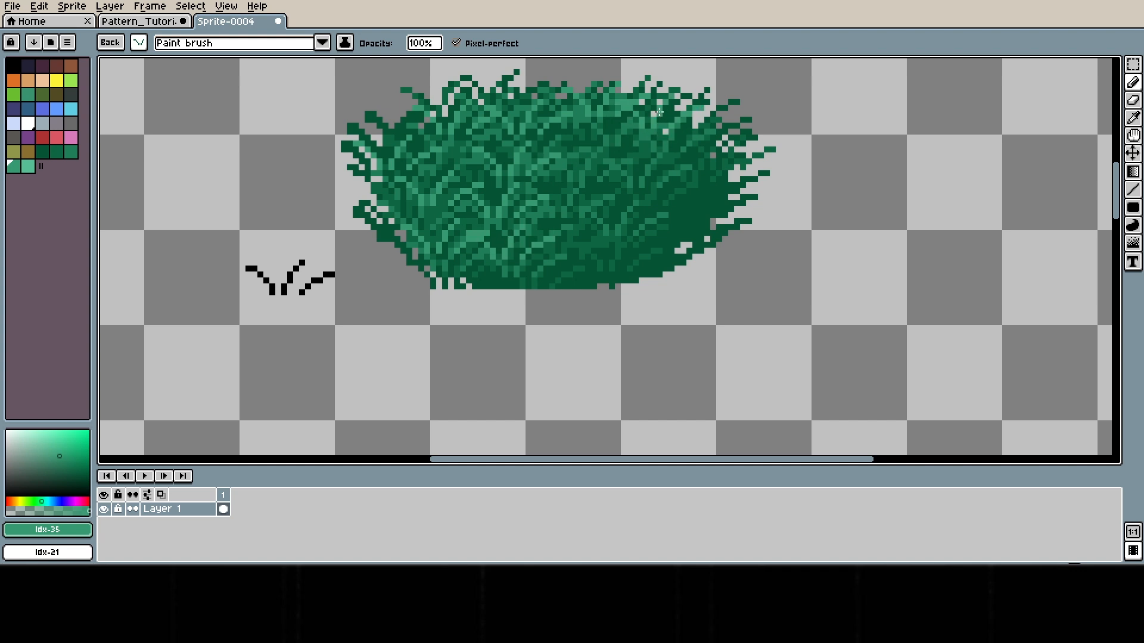
left_click(27, 166)
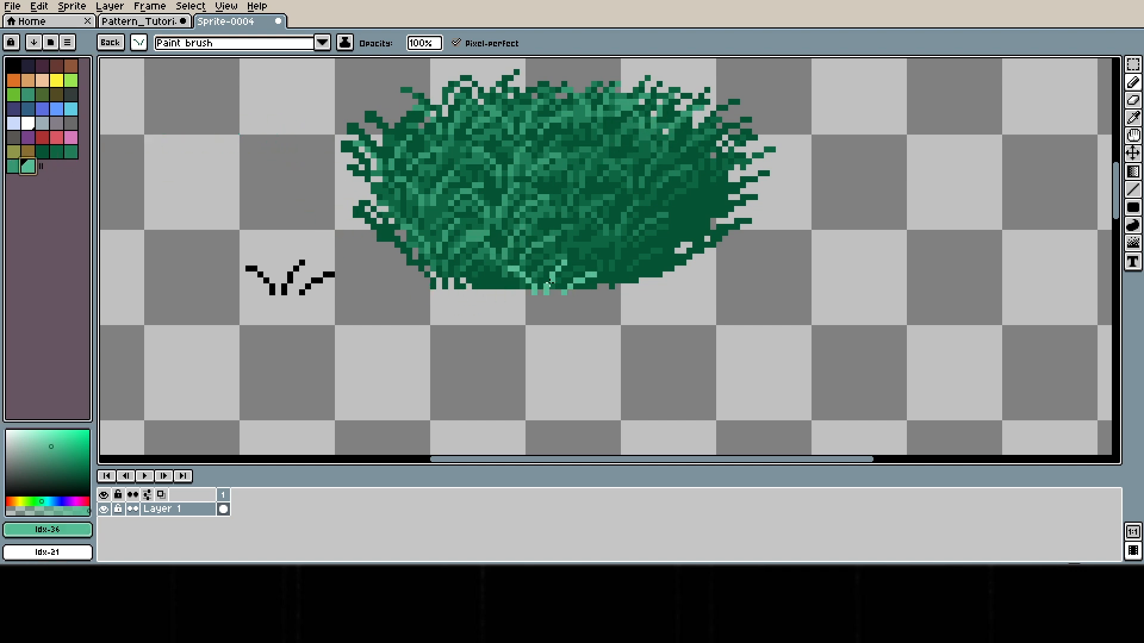
left_click(427, 225)
left_click(402, 184)
left_click(427, 129)
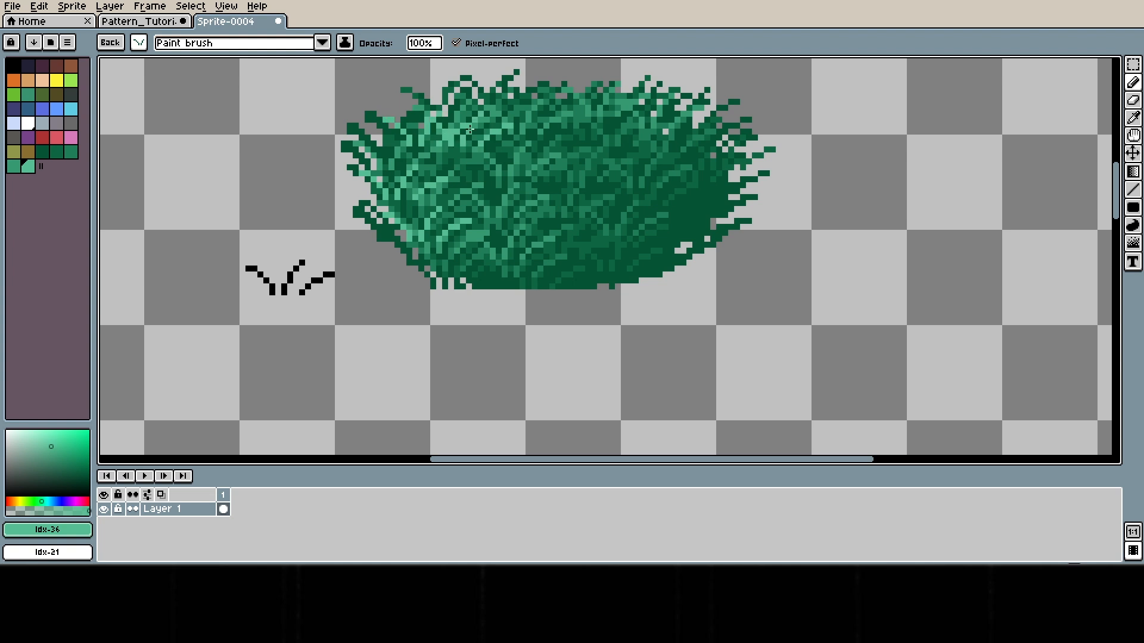
left_click(529, 171)
left_click(544, 106)
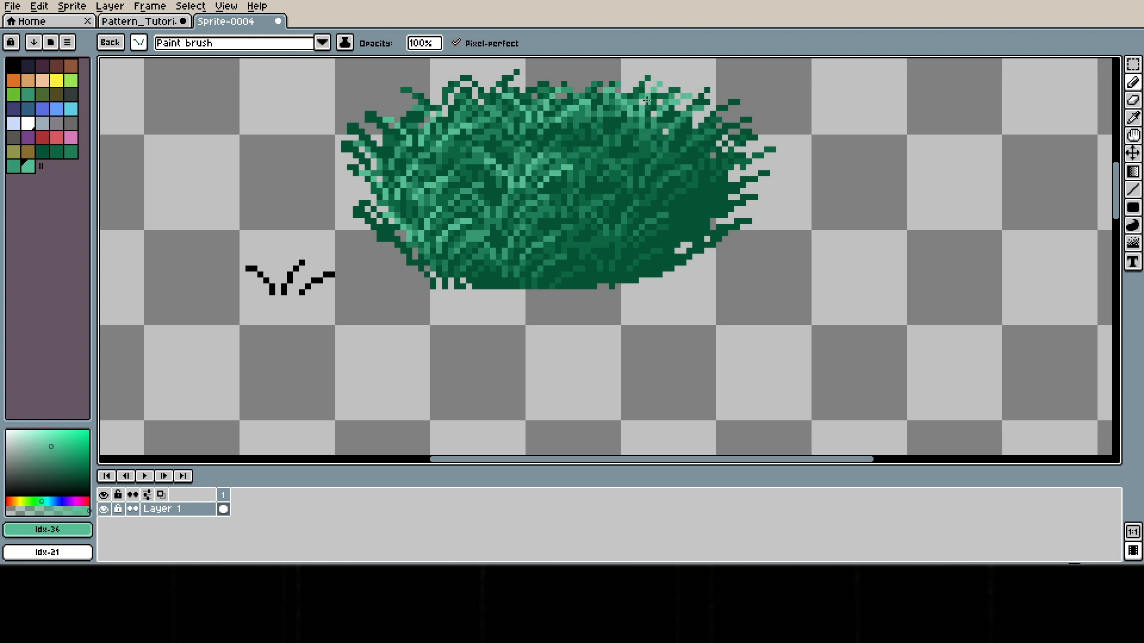
left_click(632, 100)
left_click(489, 142)
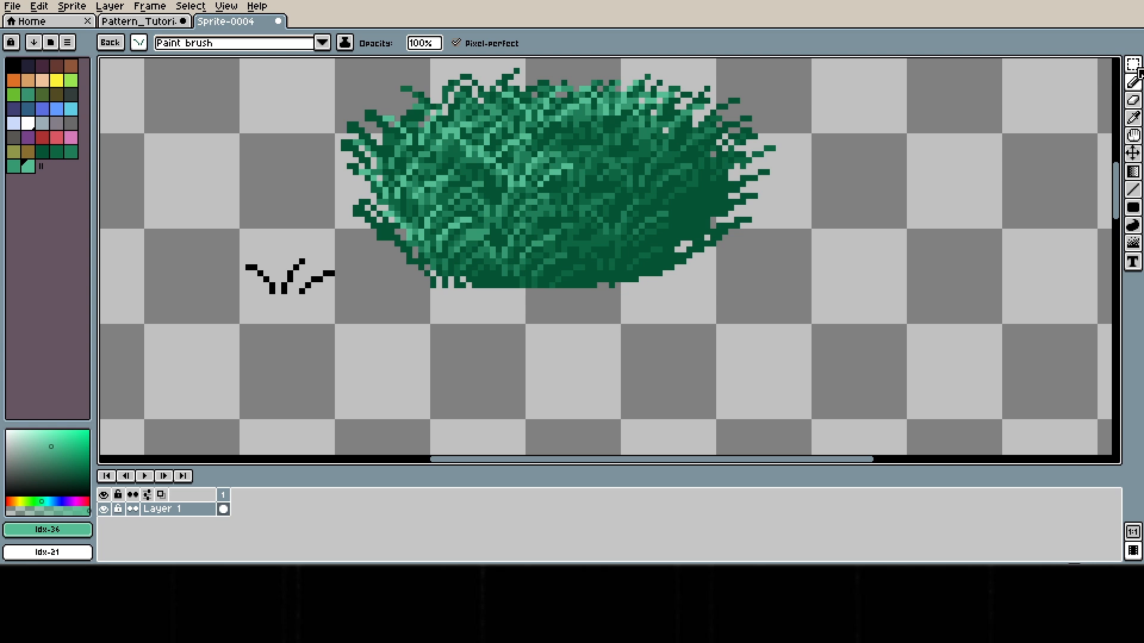
- Select the whole bush with the rectangular marquee and place a copy overlapping its right side, aligned with the original's base
left_click(1135, 67)
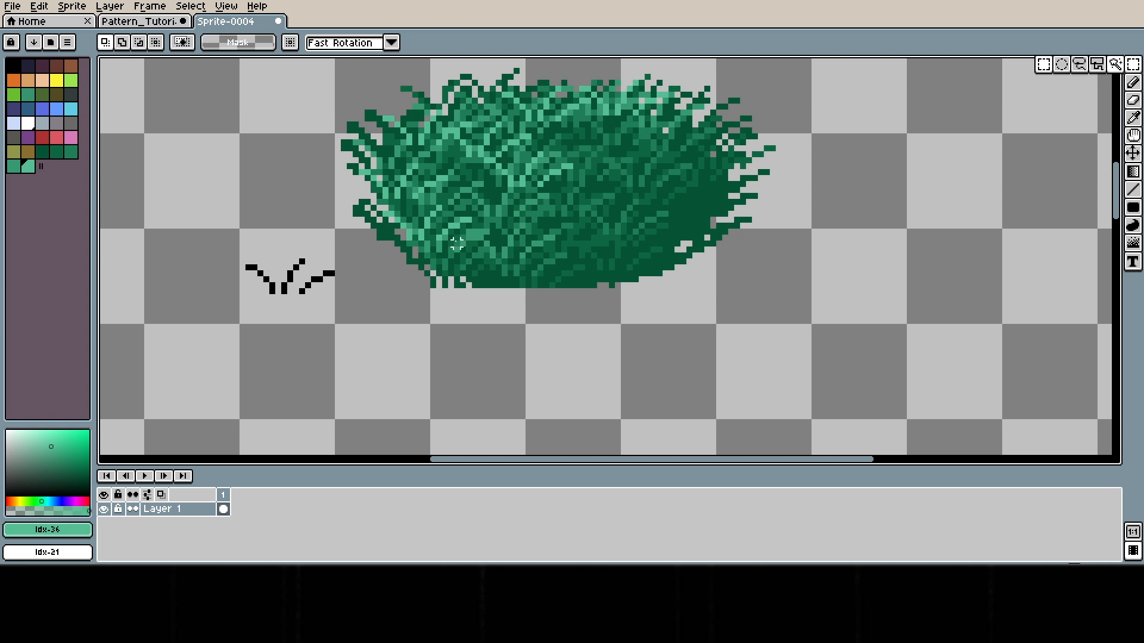
left_click_drag(748, 286, 605, 98)
left_click(784, 285)
left_click_drag(784, 286, 332, 64)
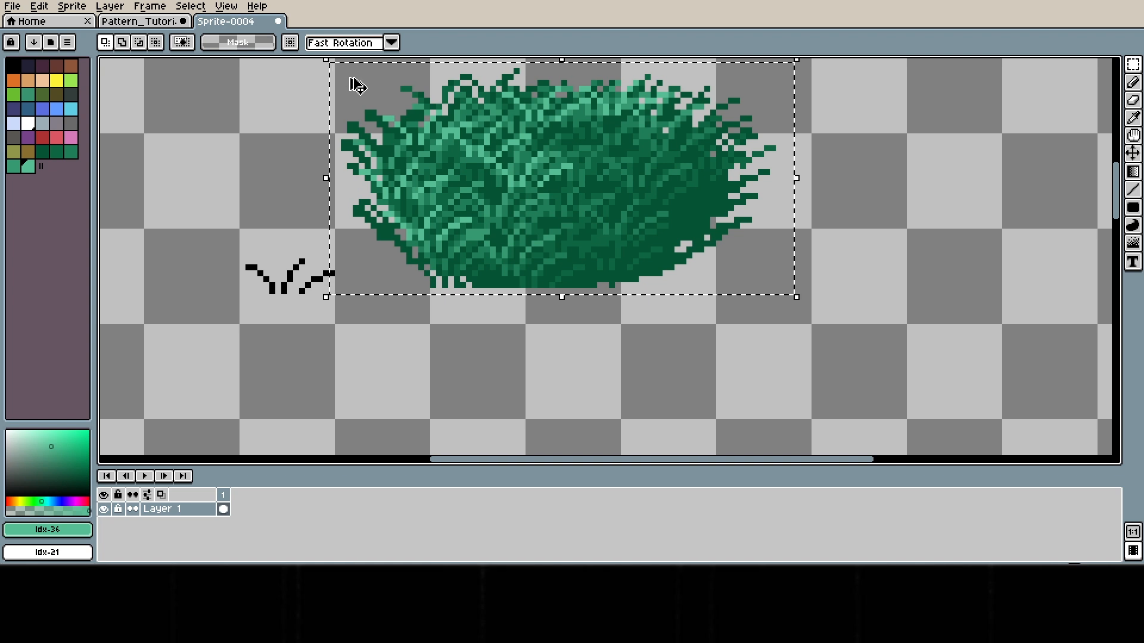
left_click(614, 178)
left_click_drag(614, 177, 636, 164)
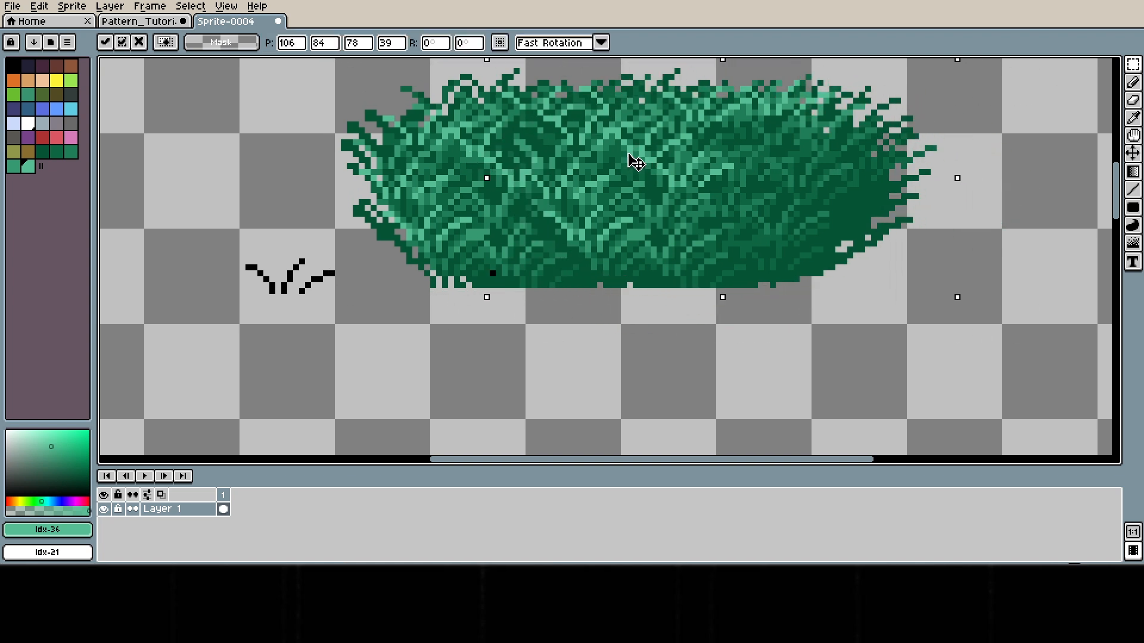
left_click_drag(631, 157, 631, 155)
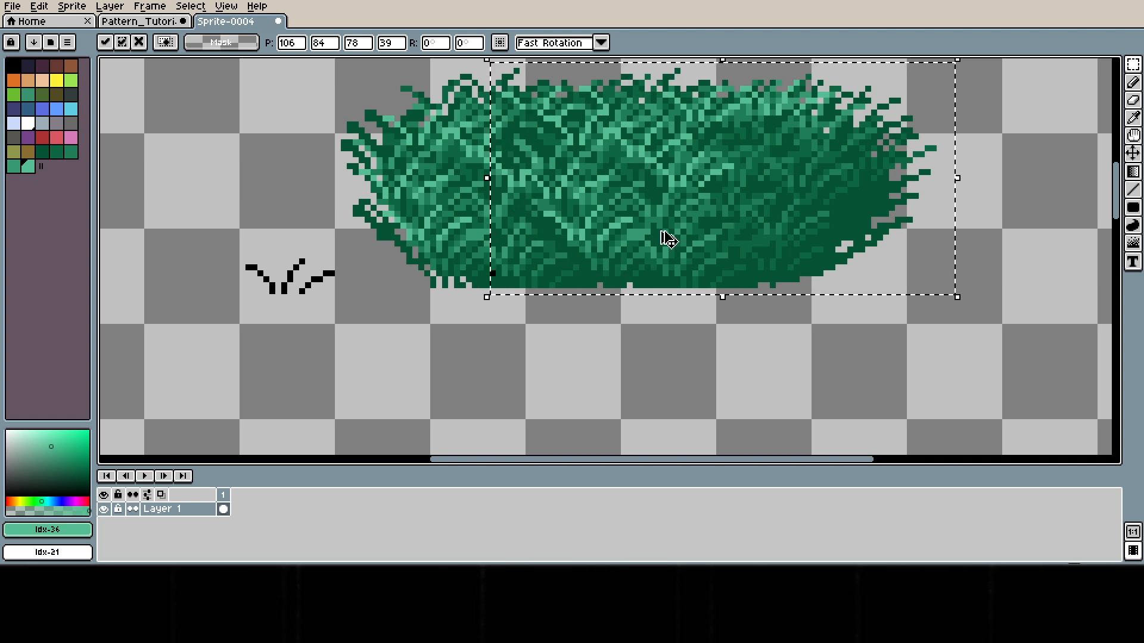
- Place further overlapping copies of the bush below the first two to build one large mass of foliage
left_click_drag(664, 237, 799, 434)
scroll(827, 350, "down", 2)
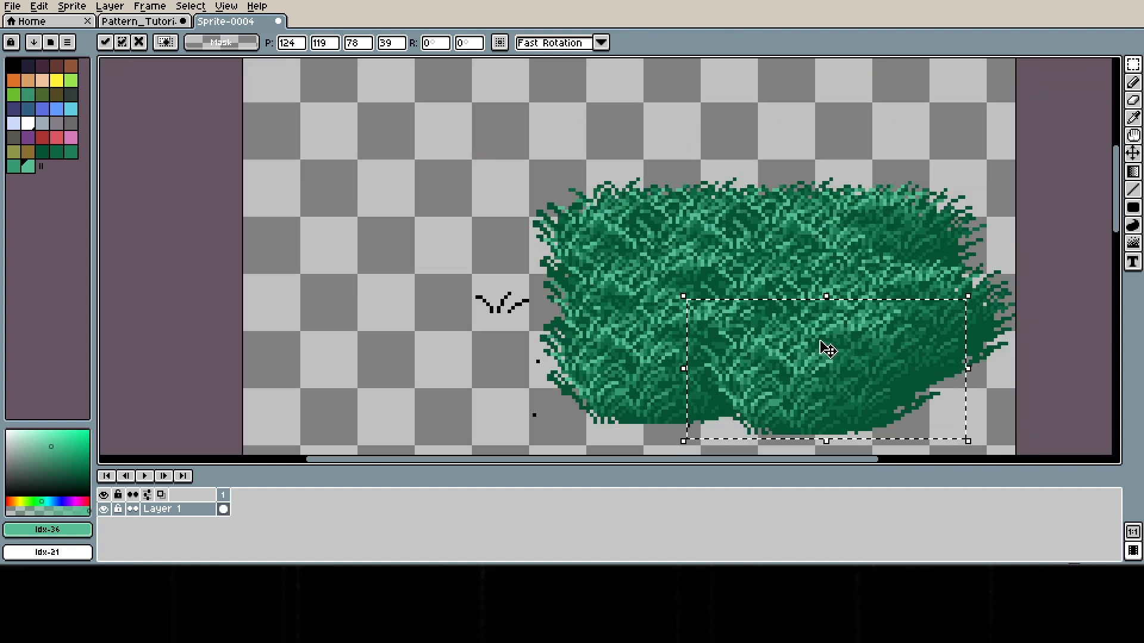
scroll(820, 342, "down", 1)
left_click_drag(905, 362, 729, 344)
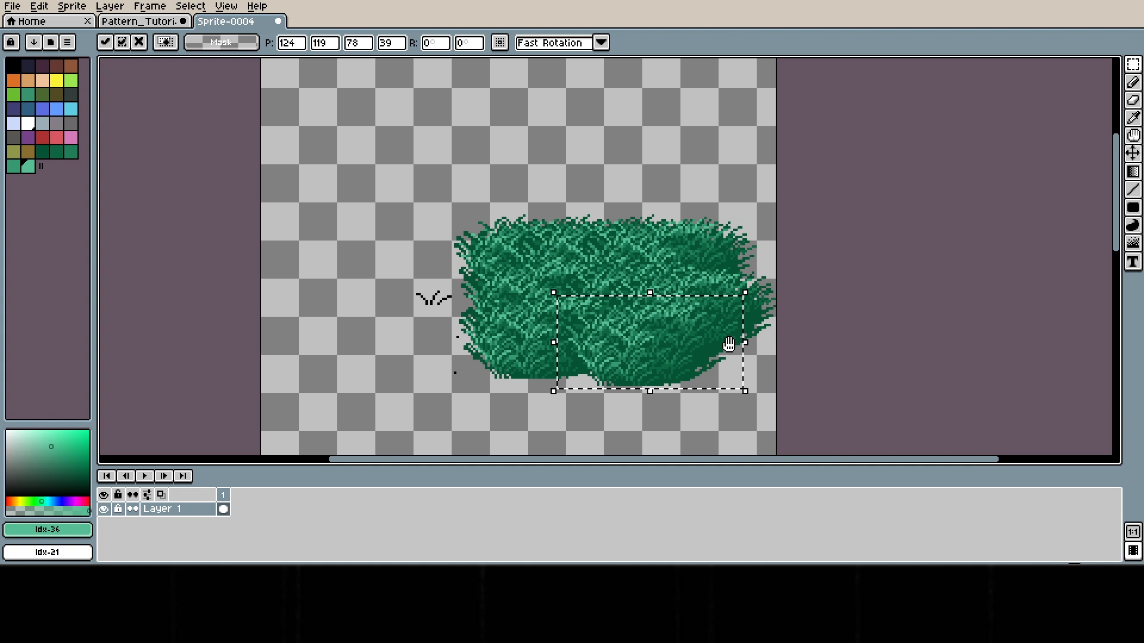
scroll(691, 324, "up", 1)
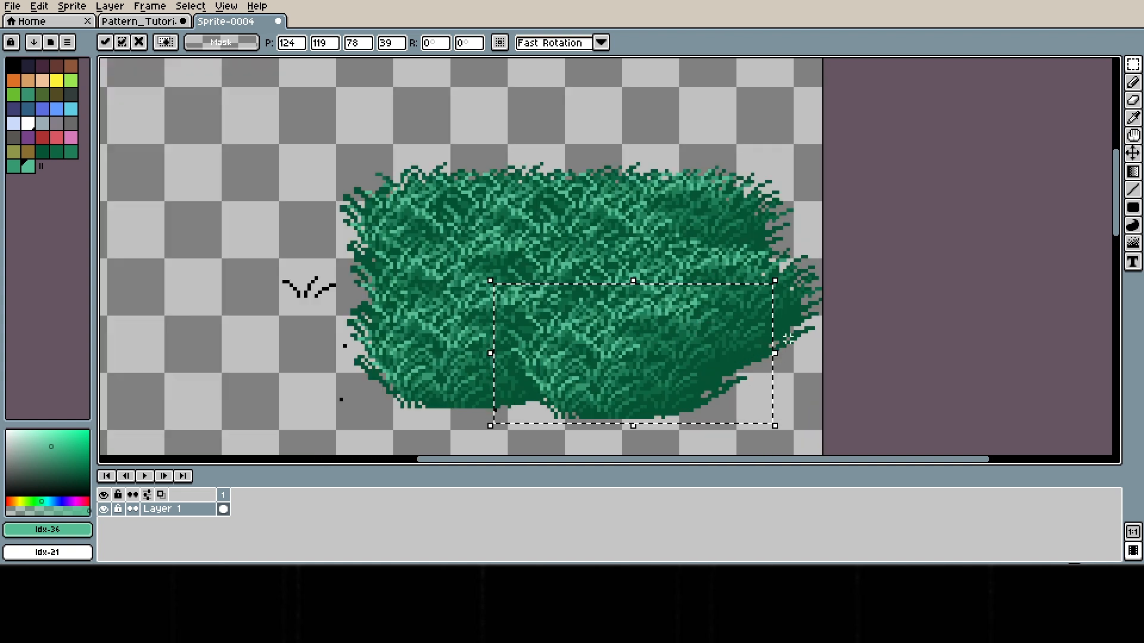
left_click(516, 253)
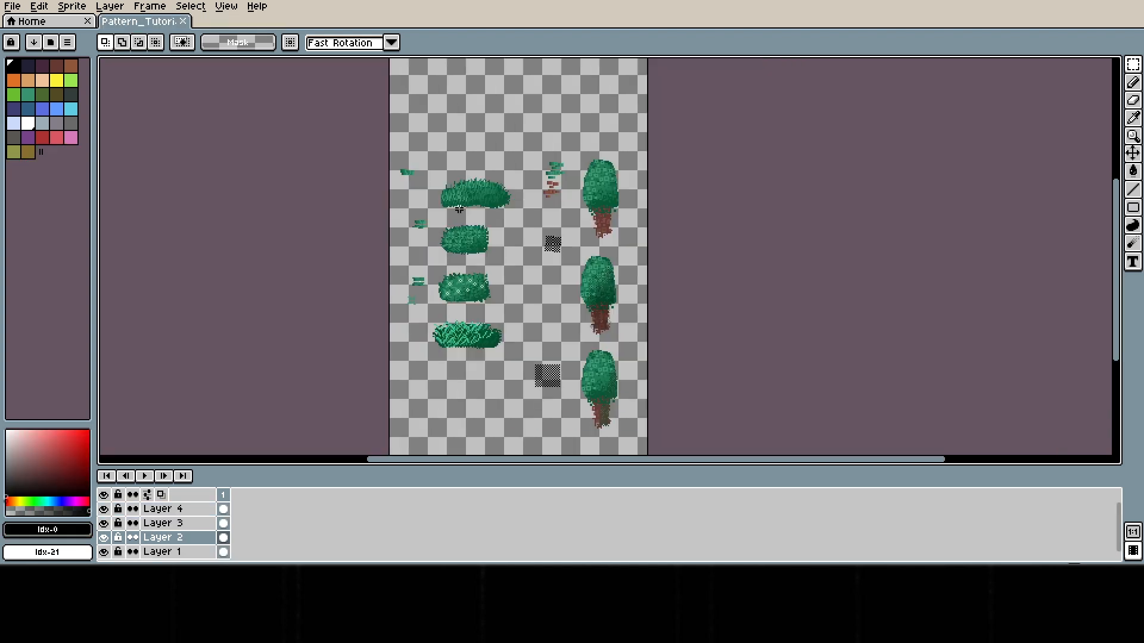
- In the Pattern_Tutorial file, stamp the first saved grass brush in black with the Pencil, just above the topmost bush's left end
scroll(459, 208, "up", 4)
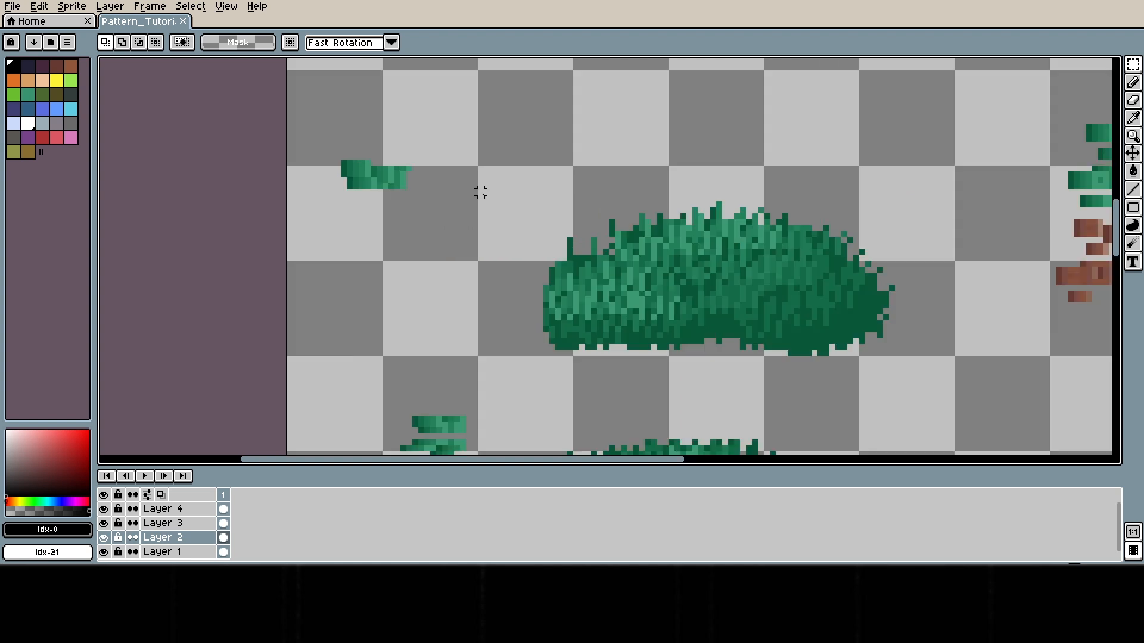
left_click_drag(526, 214, 521, 205)
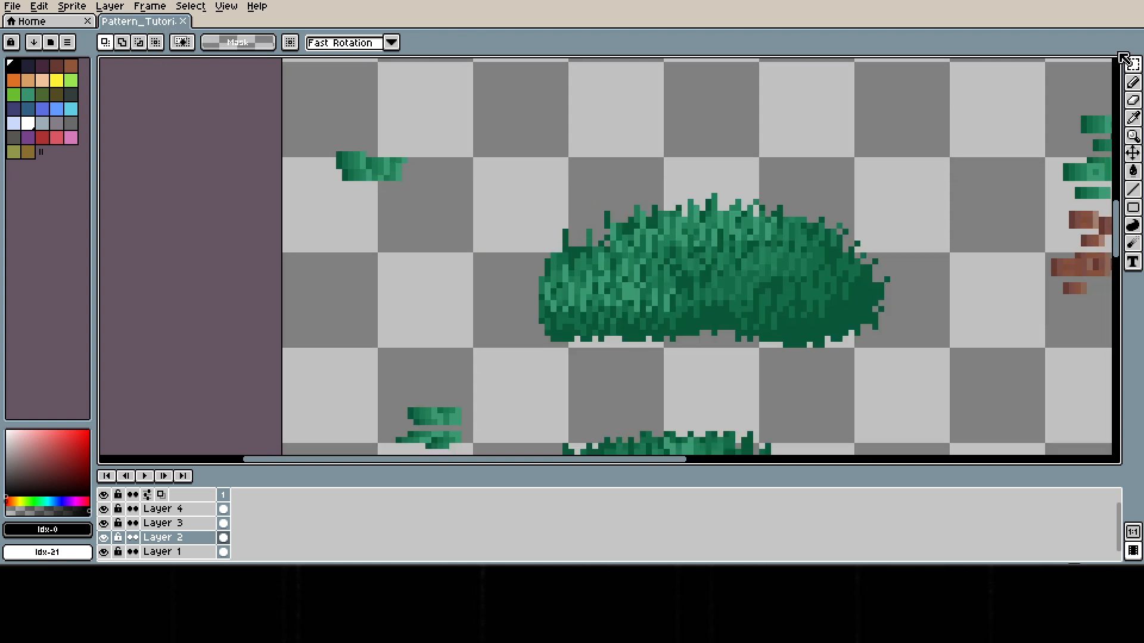
left_click(1135, 83)
left_click(139, 43)
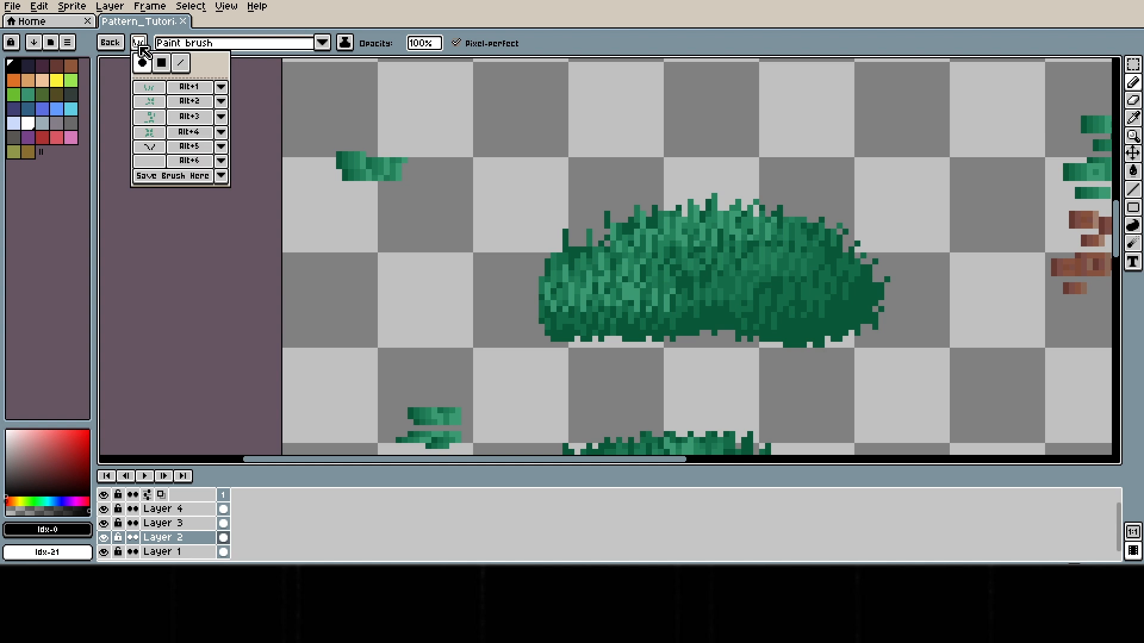
left_click(510, 191)
left_click_drag(545, 255, 521, 157)
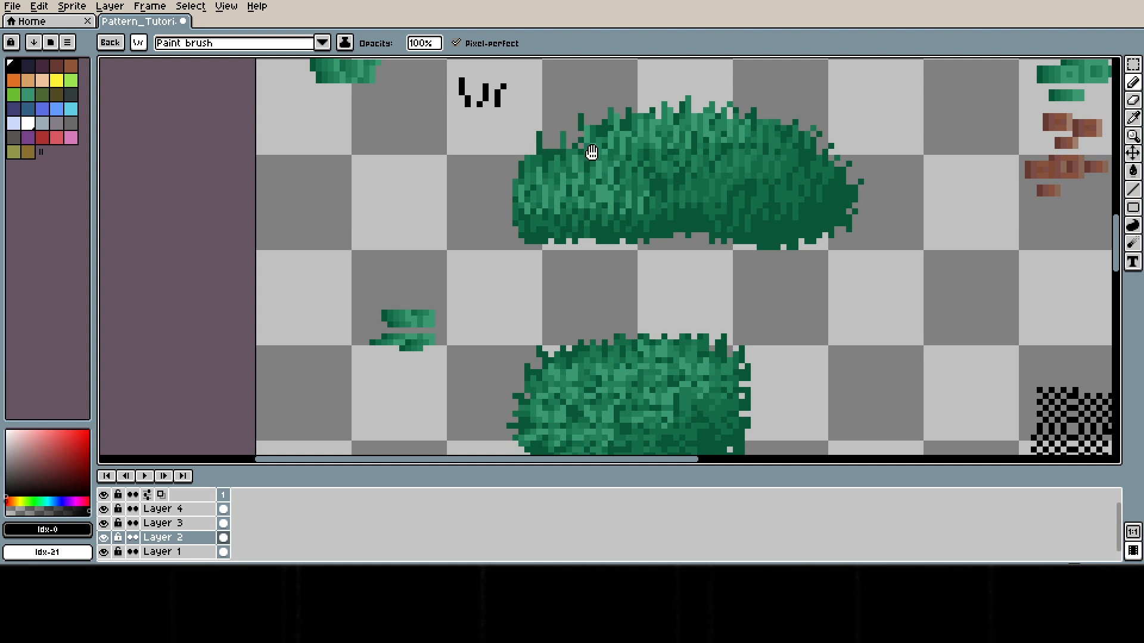
scroll(588, 153, "up", 2)
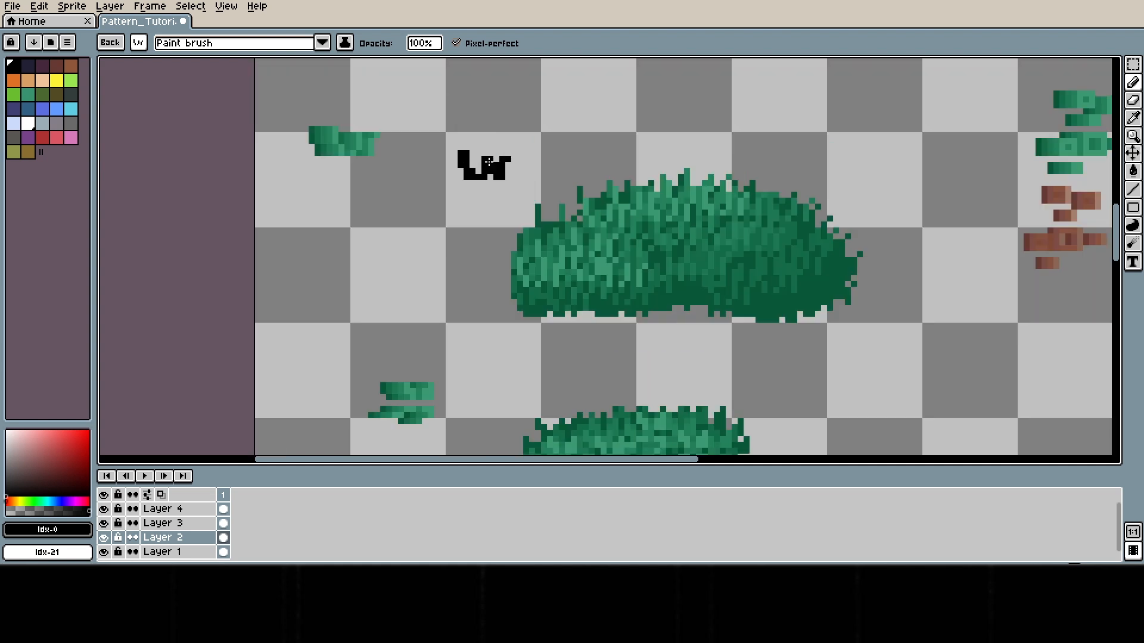
left_click_drag(619, 241, 591, 200)
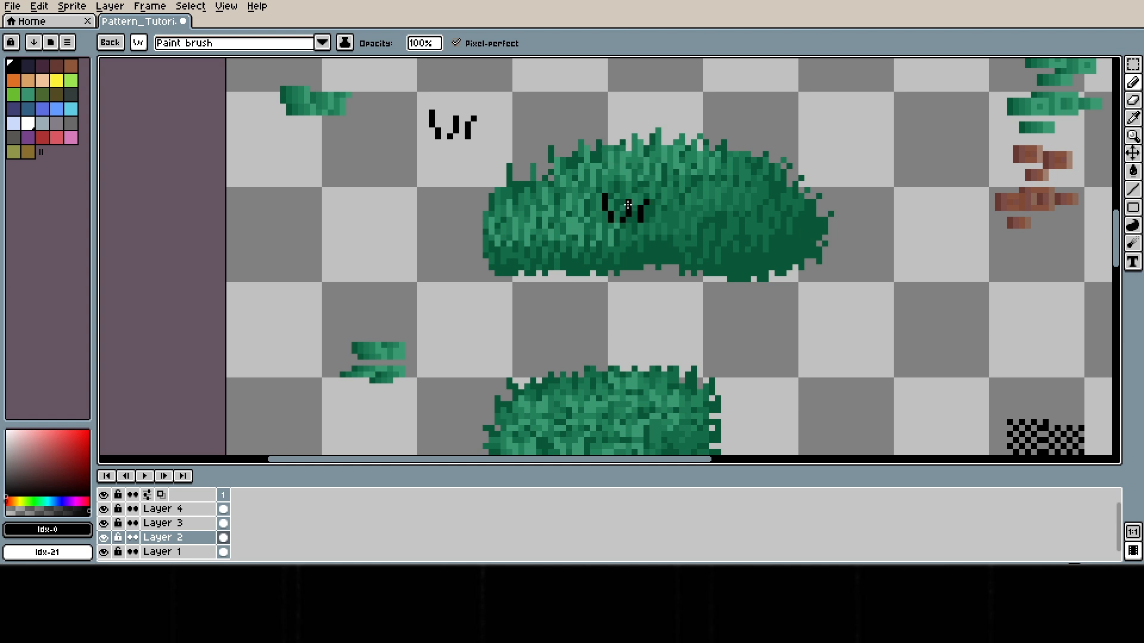
- Switch to a saved green leaf-cluster brush and stamp it once between the colour swatches and the second bush
left_click_drag(471, 320, 446, 250)
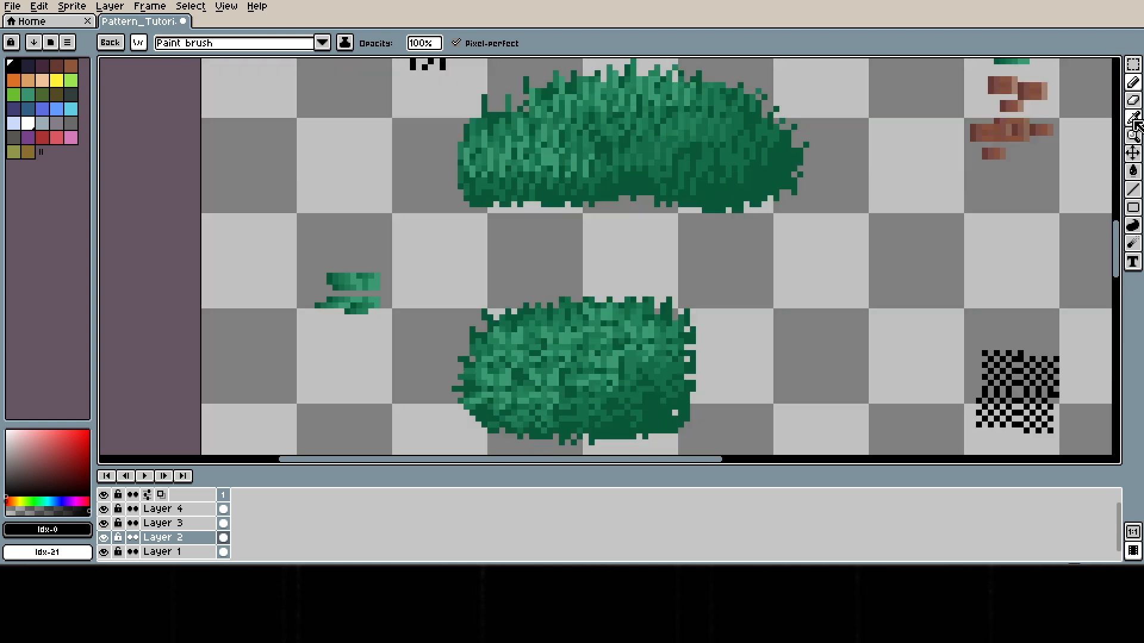
left_click(140, 41)
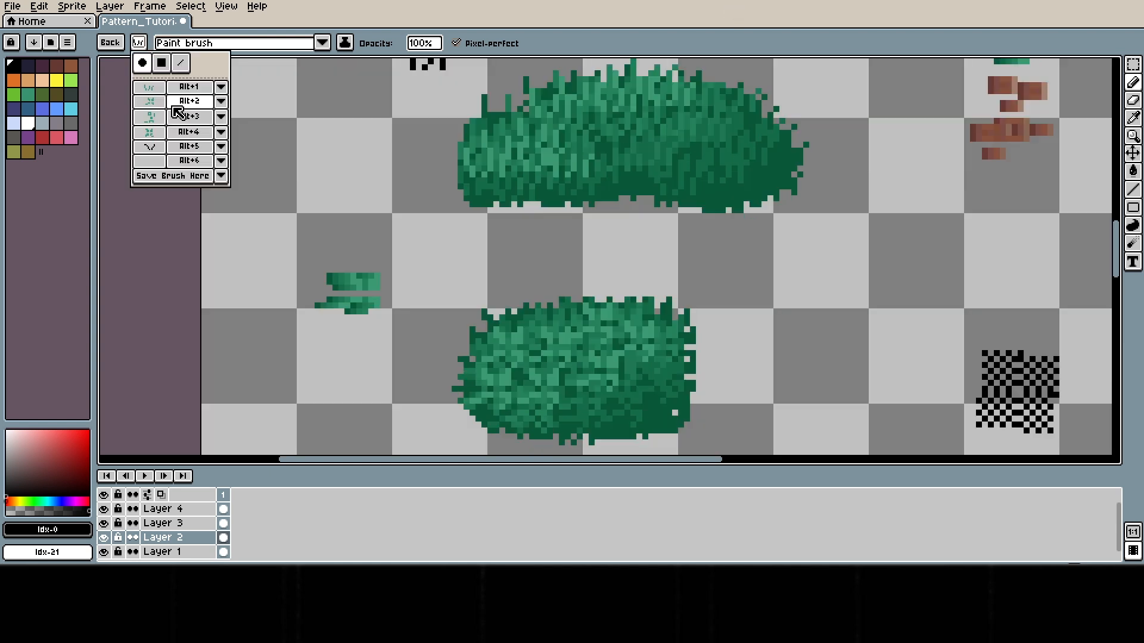
left_click(161, 113)
left_click_drag(351, 287, 387, 261)
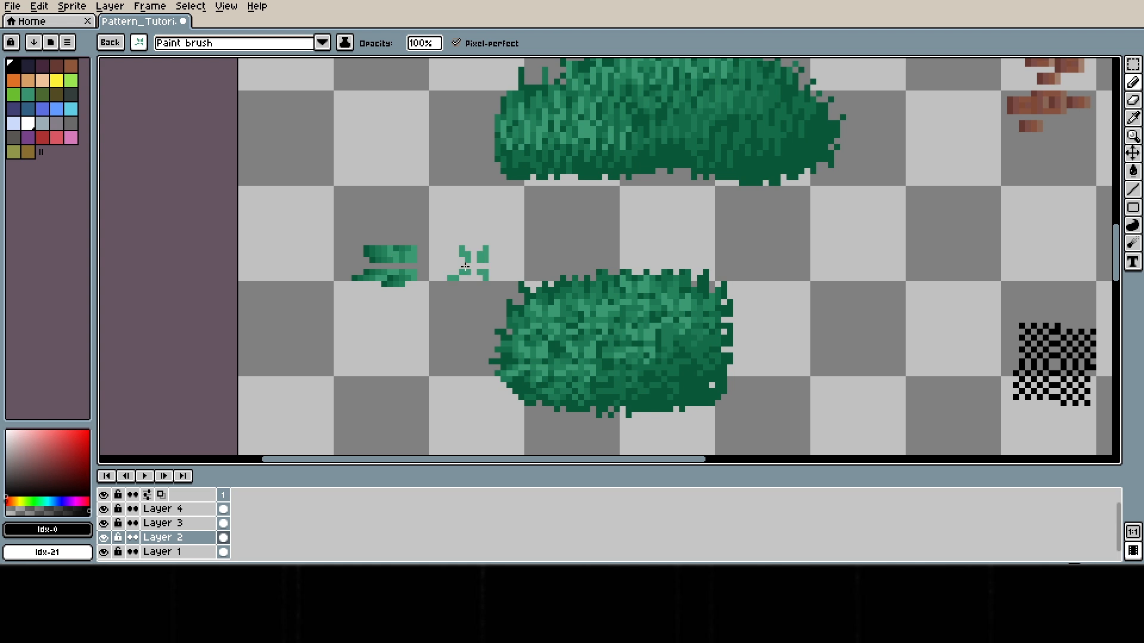
left_click(464, 250)
left_click_drag(470, 315, 464, 181)
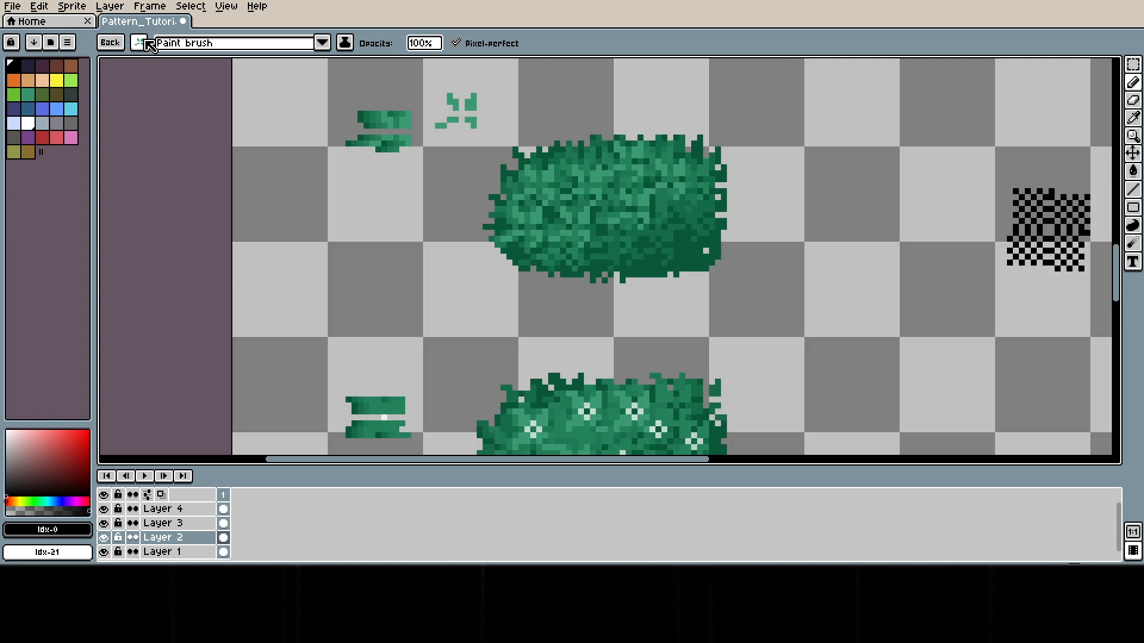
- Switch to the fourth saved brush, the X-shaped leaf cluster, and stamp it once above the flowered bush's upper left corner
left_click(139, 42)
left_click(155, 134)
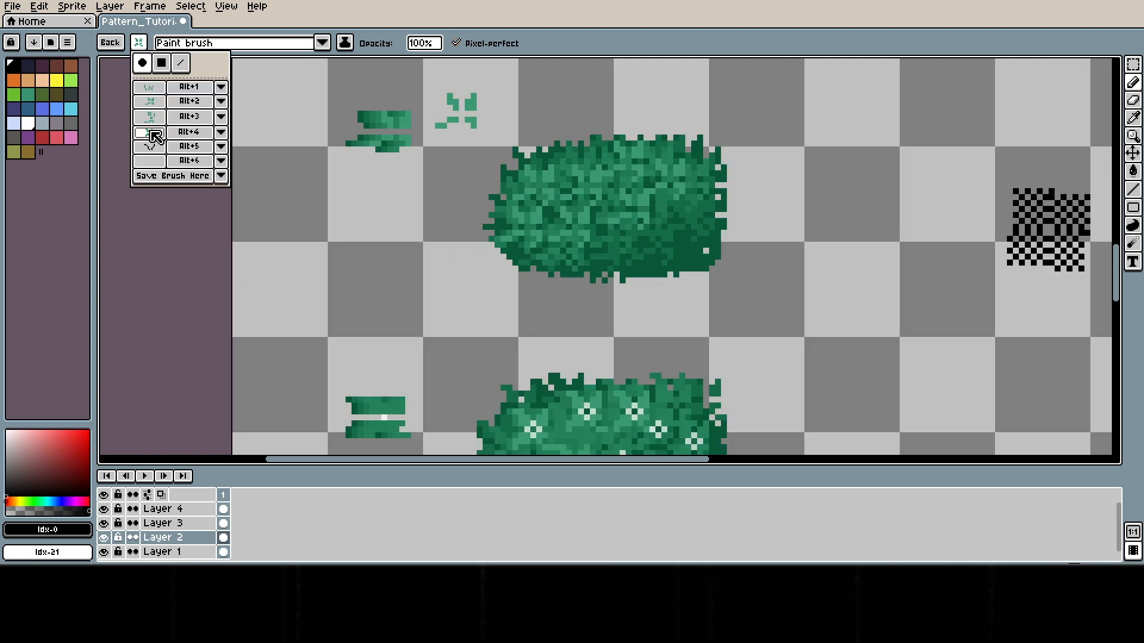
left_click_drag(449, 360, 438, 308)
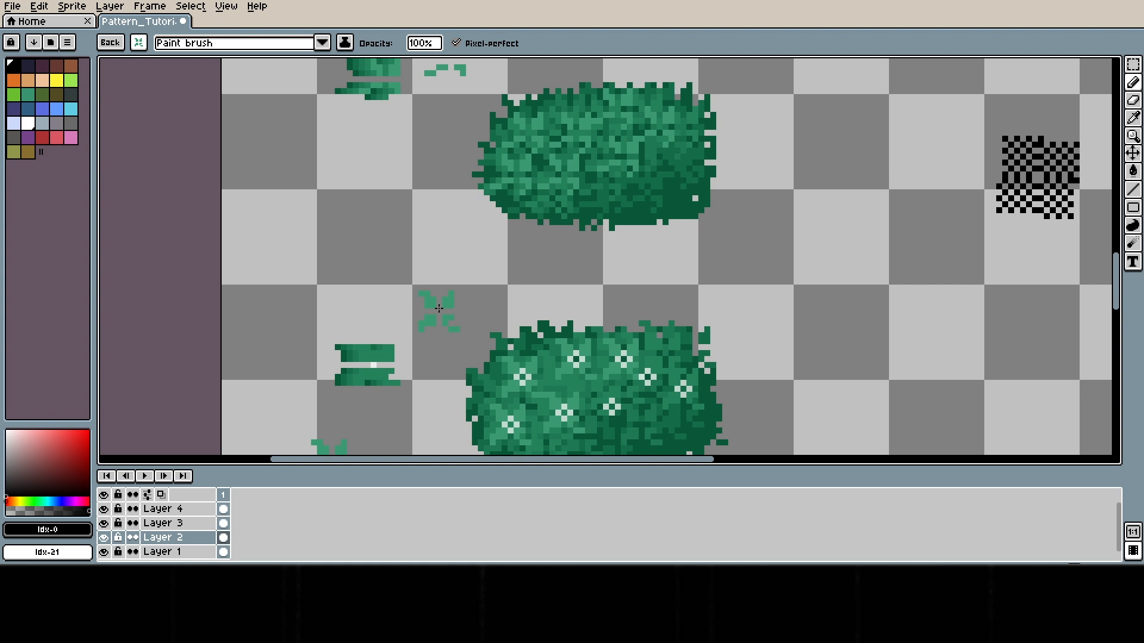
left_click(438, 308)
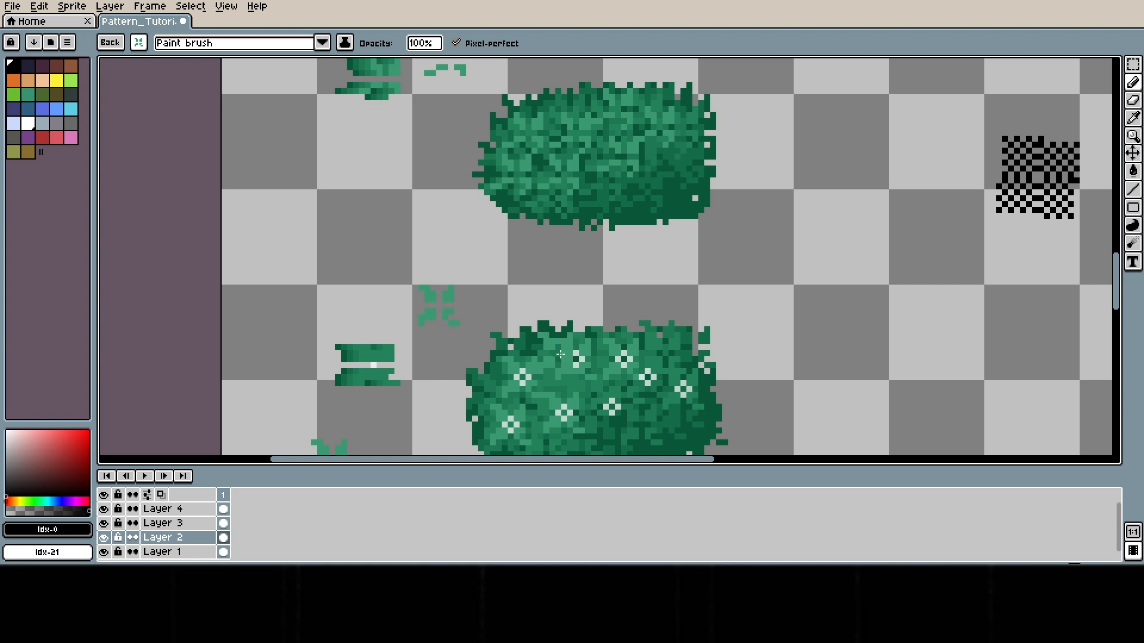
mouse_move(559, 372)
left_mouse_down()
mouse_move(526, 268)
mouse_move(488, 206)
left_mouse_up()
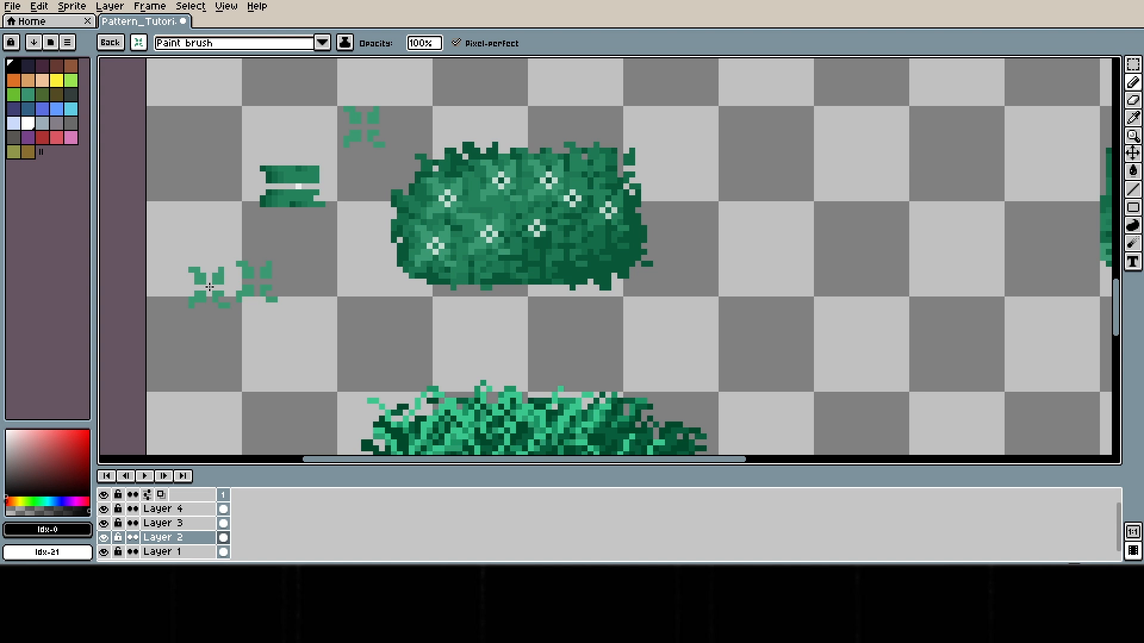
- Examine the flowered bush's blossoms and leaf texture, and the top tree's square foliage and bark patterns with its green and brown swatches
scroll(210, 287, "up", 1)
key("i")
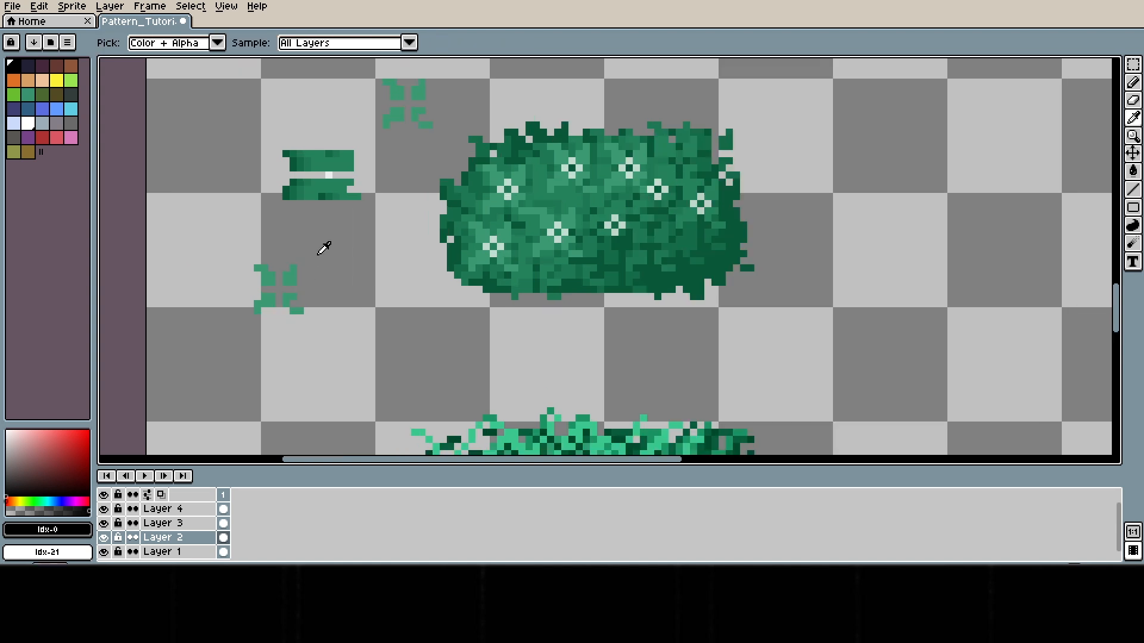
scroll(598, 177, "up", 3)
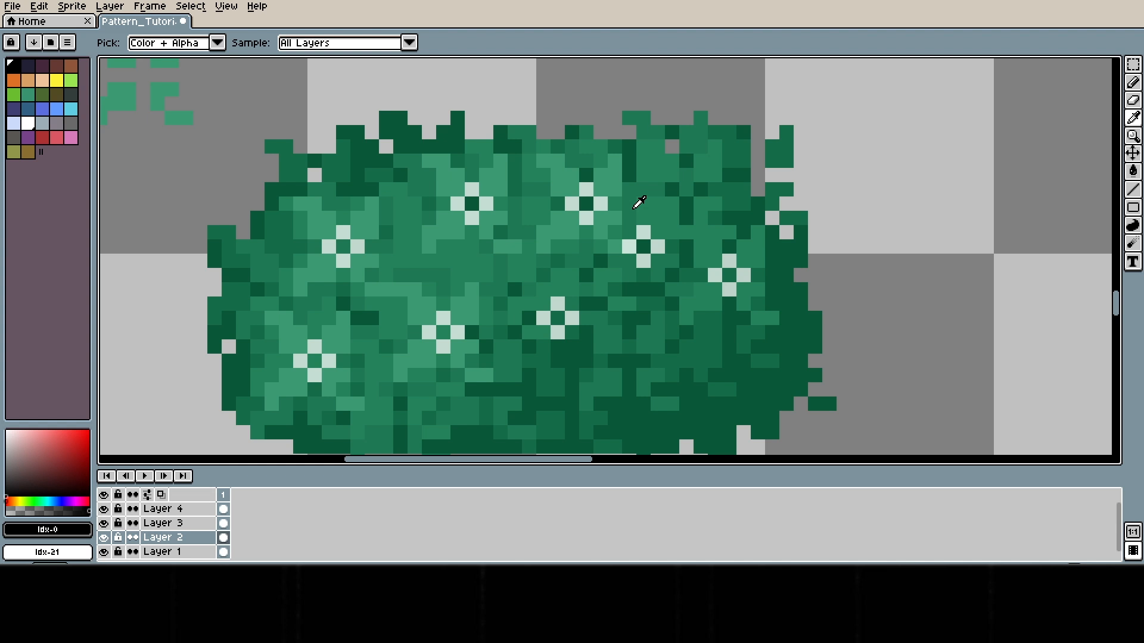
scroll(638, 203, "down", 3)
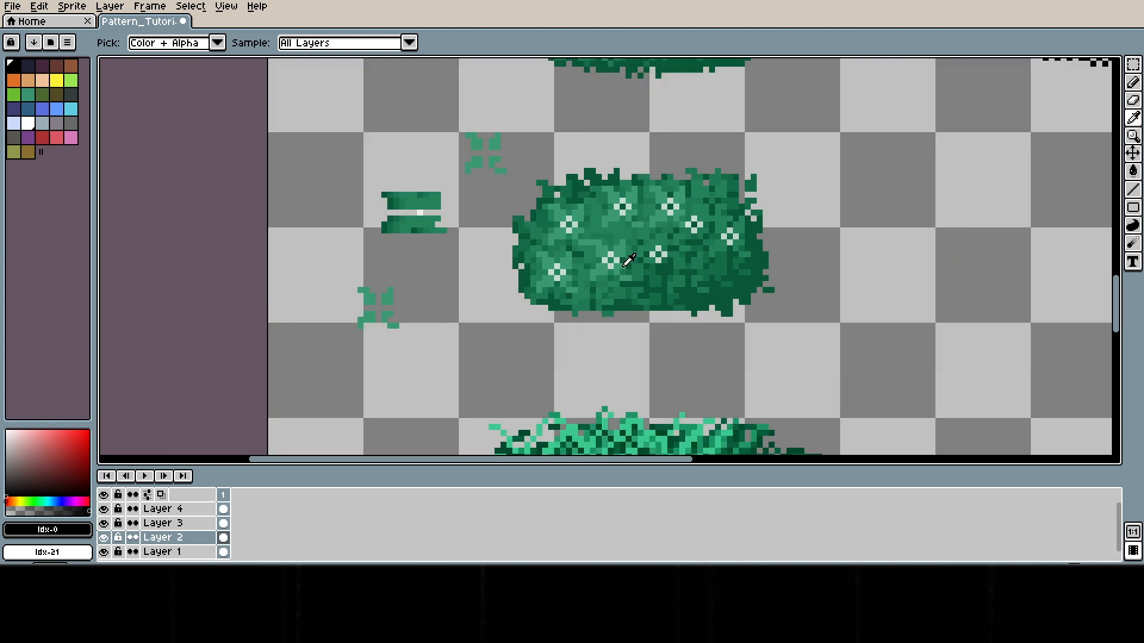
scroll(629, 259, "down", 2)
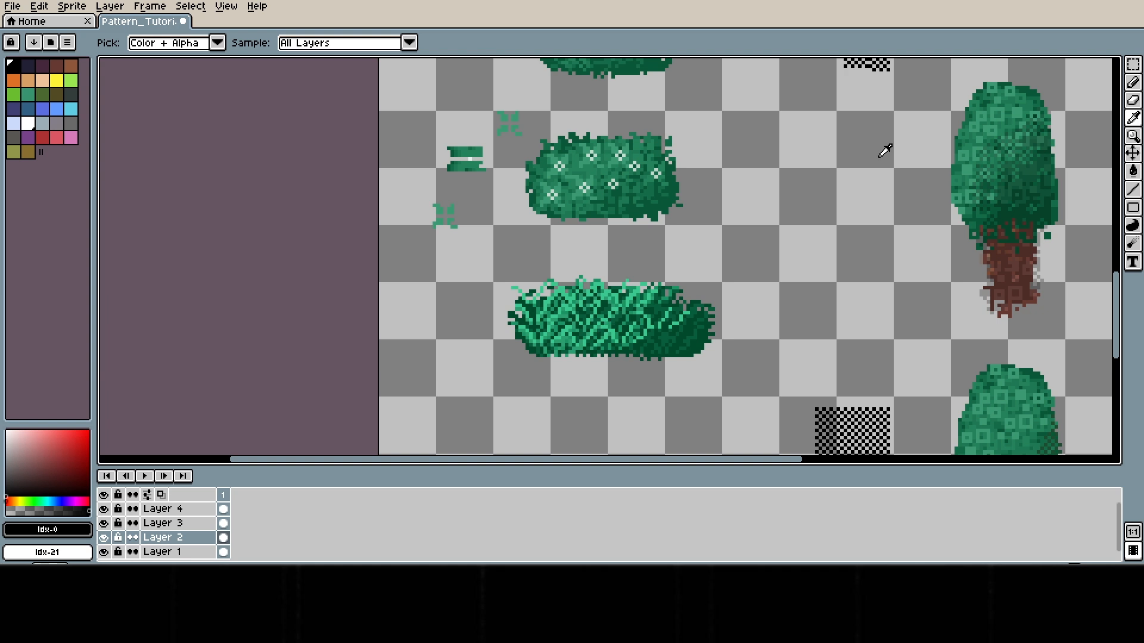
left_click_drag(880, 156, 665, 168)
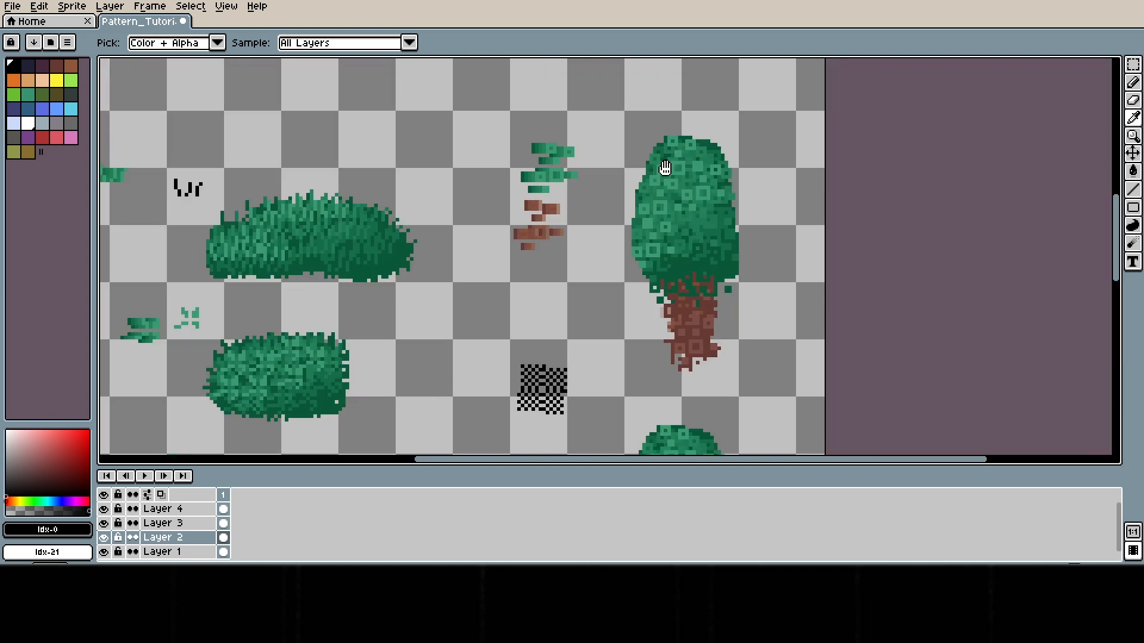
scroll(665, 168, "up", 2)
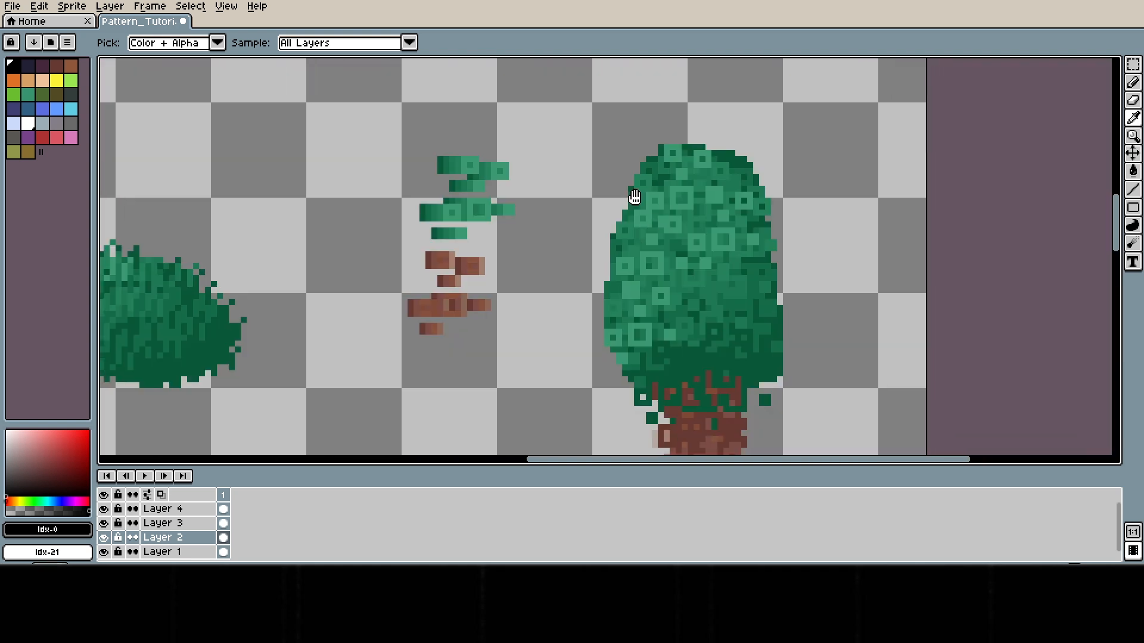
left_click_drag(635, 197, 598, 147)
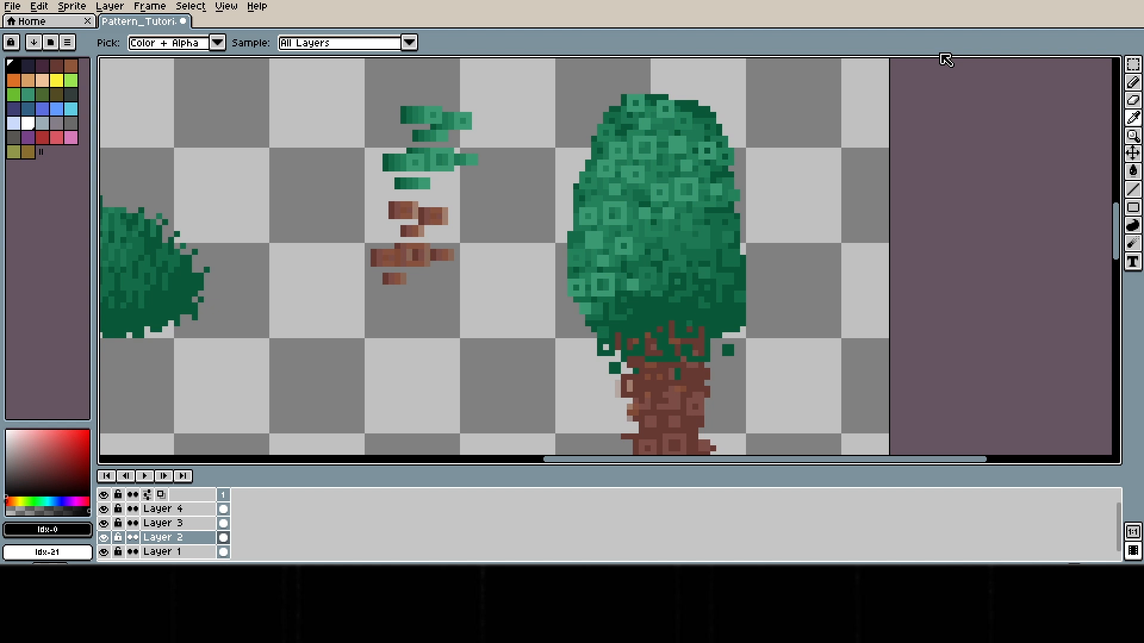
left_click_drag(849, 190, 844, 173)
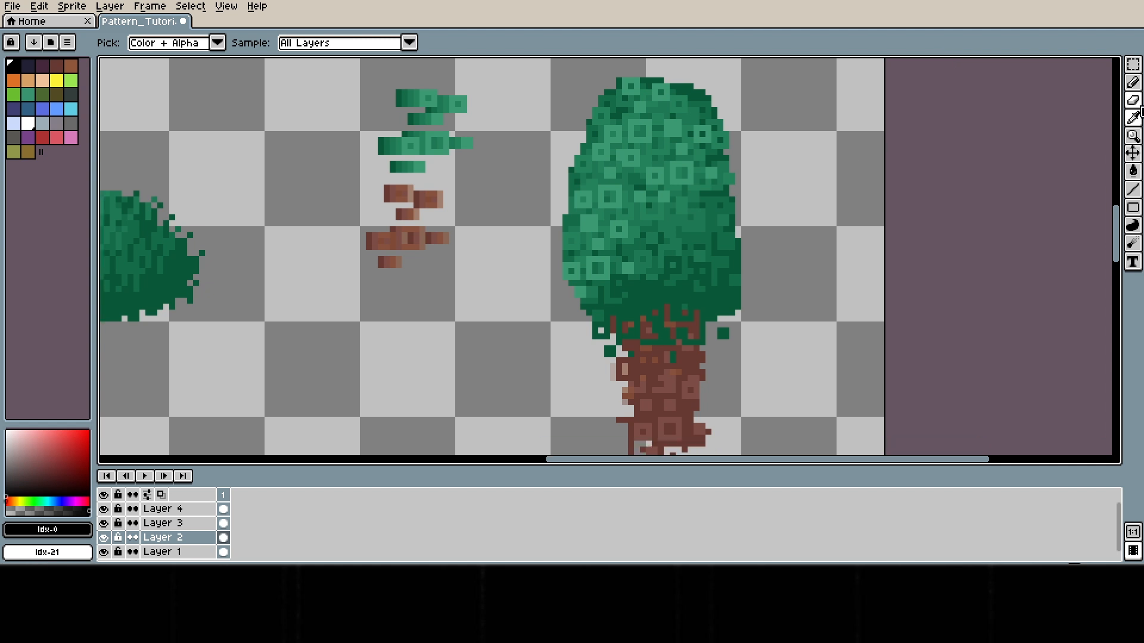
- Stamp the third saved brush, the cluster of hollow squares, once in dark navy between the top tree and its colour swatches
left_click(1133, 83)
left_click(138, 42)
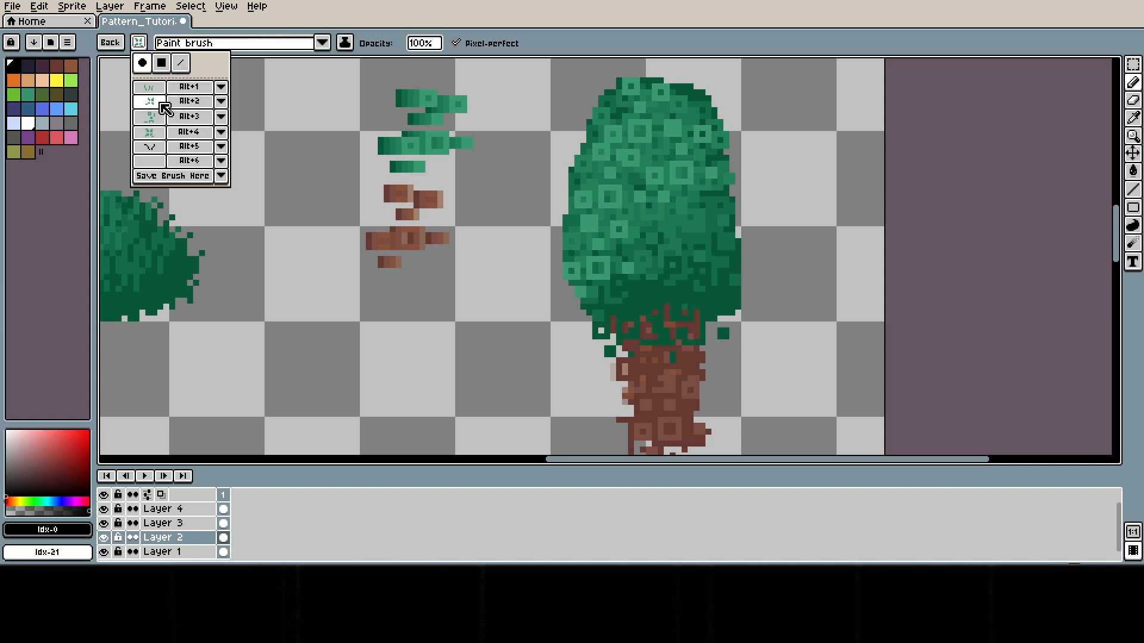
left_click(156, 115)
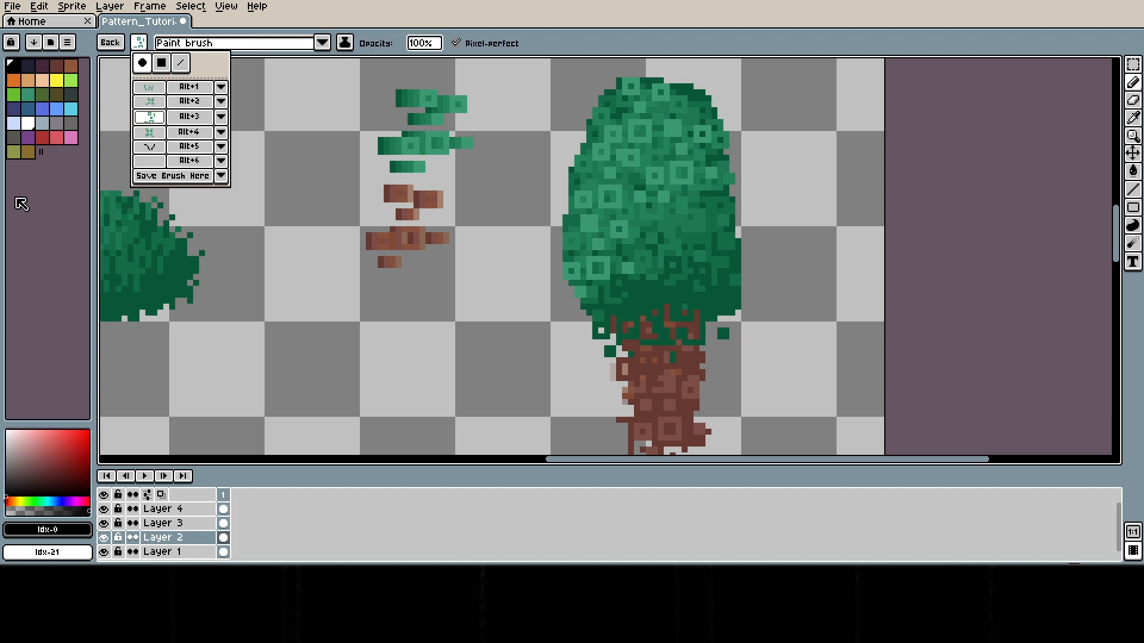
left_click(47, 73)
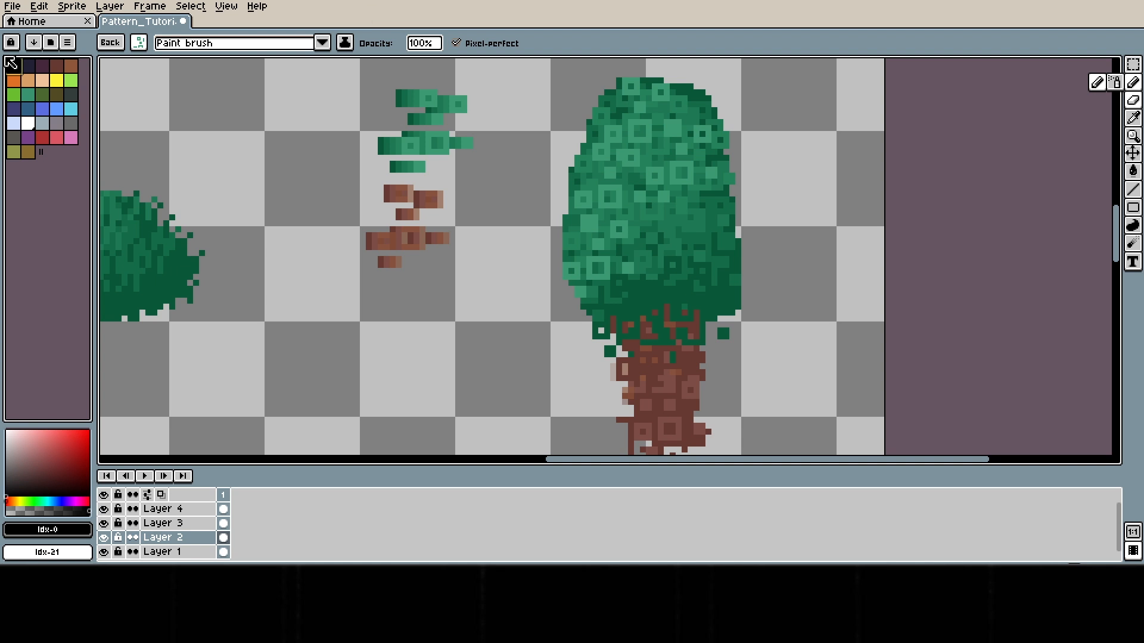
left_click(27, 65)
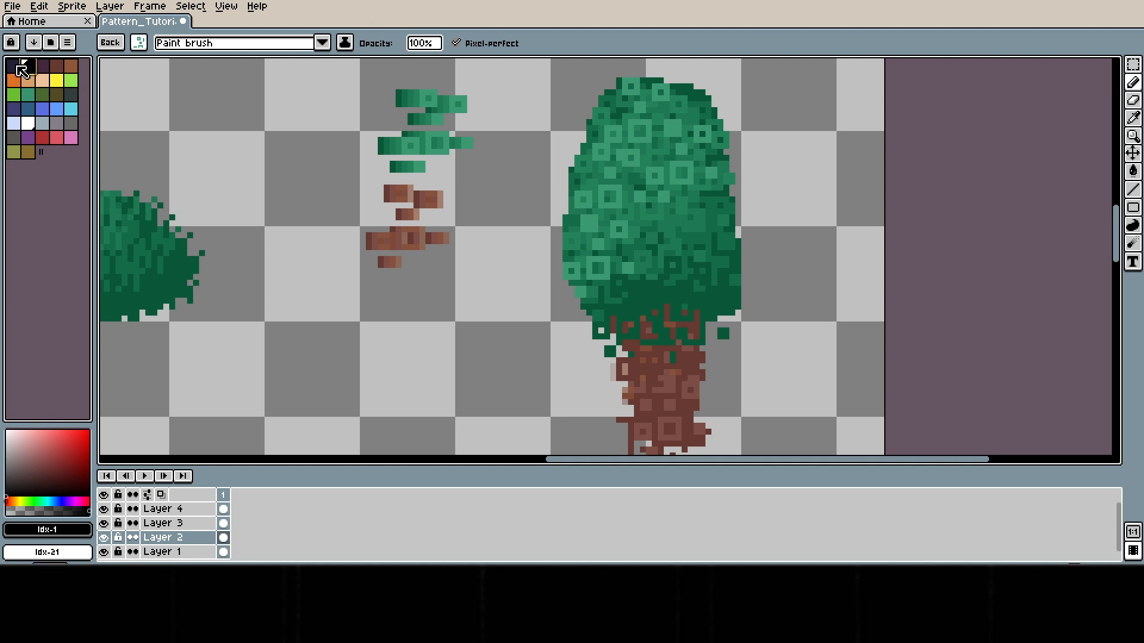
left_click(18, 66)
left_click(515, 193)
- Examine the black checkerboard dither patterns beside the middle and lowest trees, and the shading on those trees' foliage and trunks
mouse_move(351, 277)
left_mouse_down()
mouse_move(608, 263)
mouse_move(663, 241)
mouse_move(472, 18)
left_mouse_up()
left_click_drag(747, 283, 675, 181)
left_click_drag(453, 128, 523, 150)
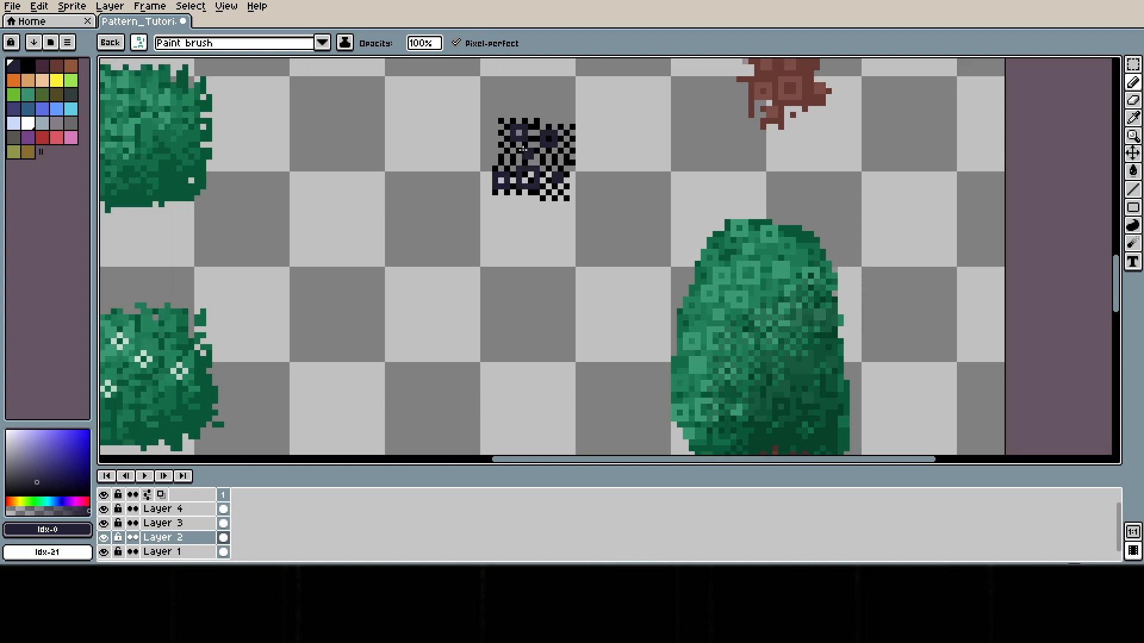
scroll(522, 149, "down", 2)
scroll(534, 279, "up", 3)
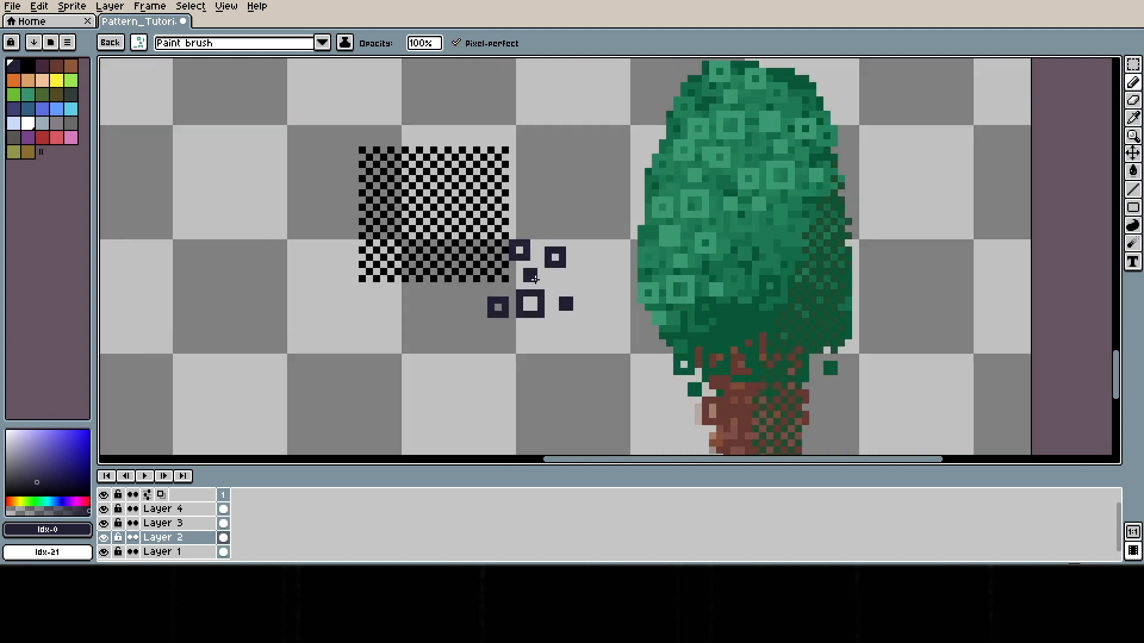
scroll(607, 209, "down", 1)
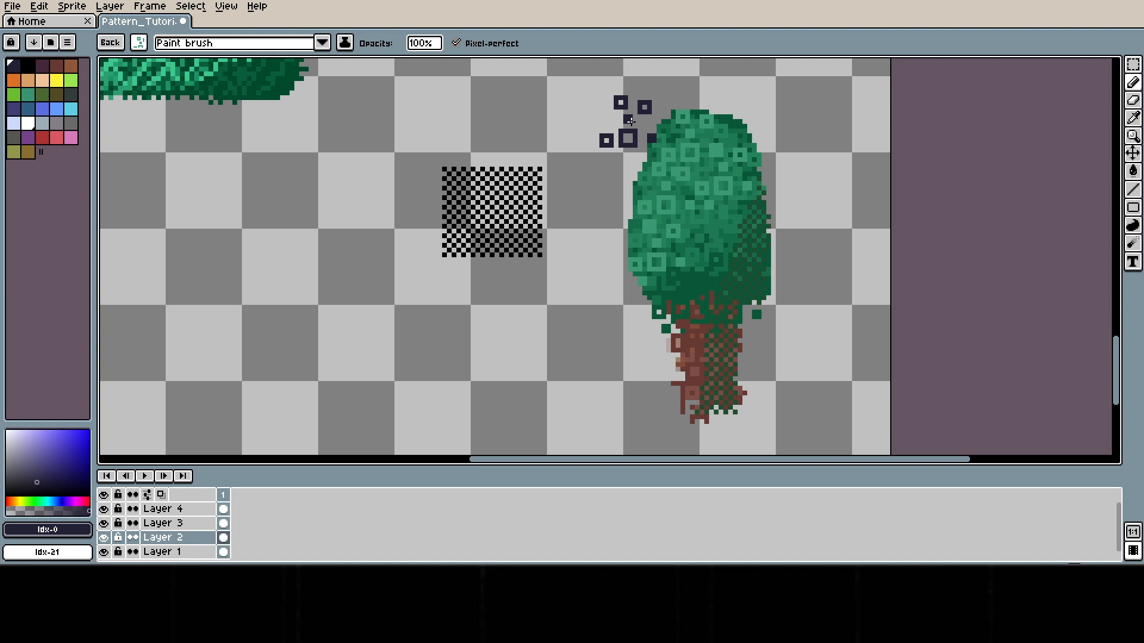
scroll(625, 245, "down", 2)
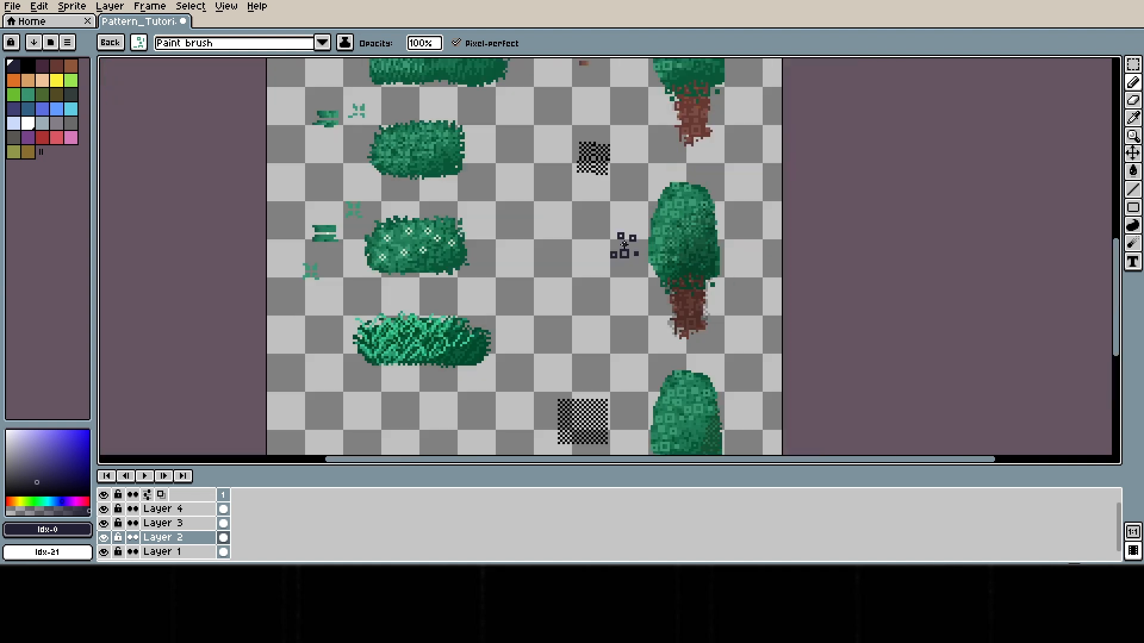
scroll(685, 192, "up", 2)
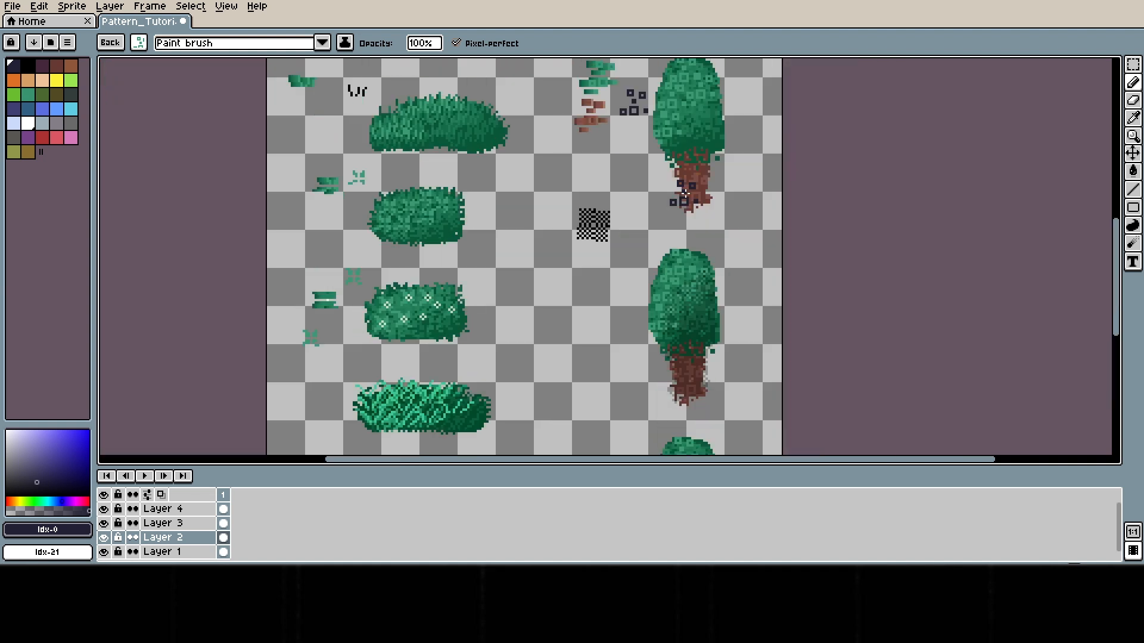